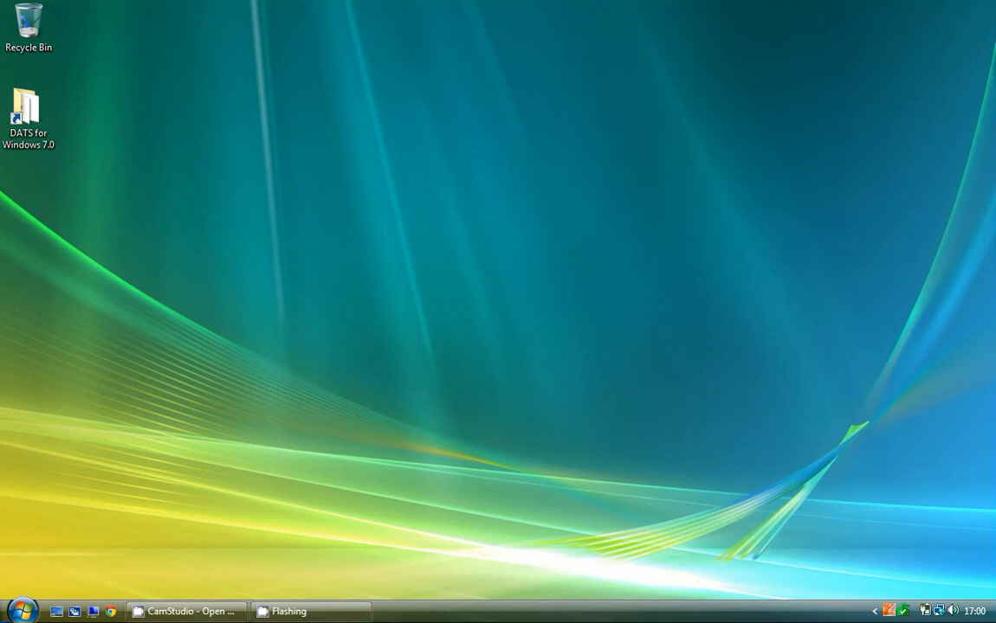
# Start DATS Analysis from the DATS for Windows 7.0 folder, close the folder and dismiss the analysis interface notice.
pyautogui.doubleClick(26, 113)
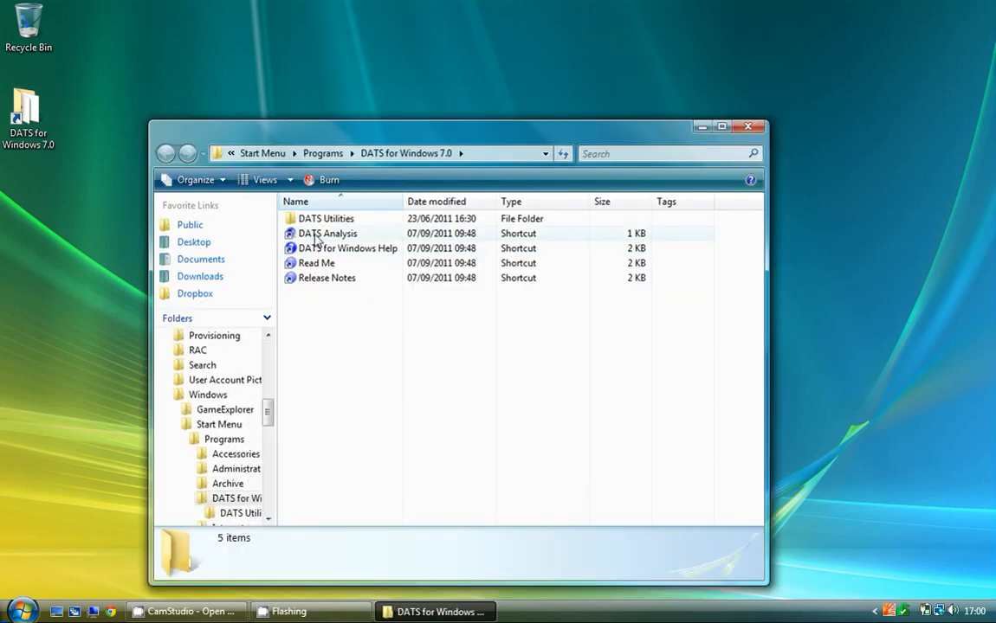
pyautogui.doubleClick(307, 232)
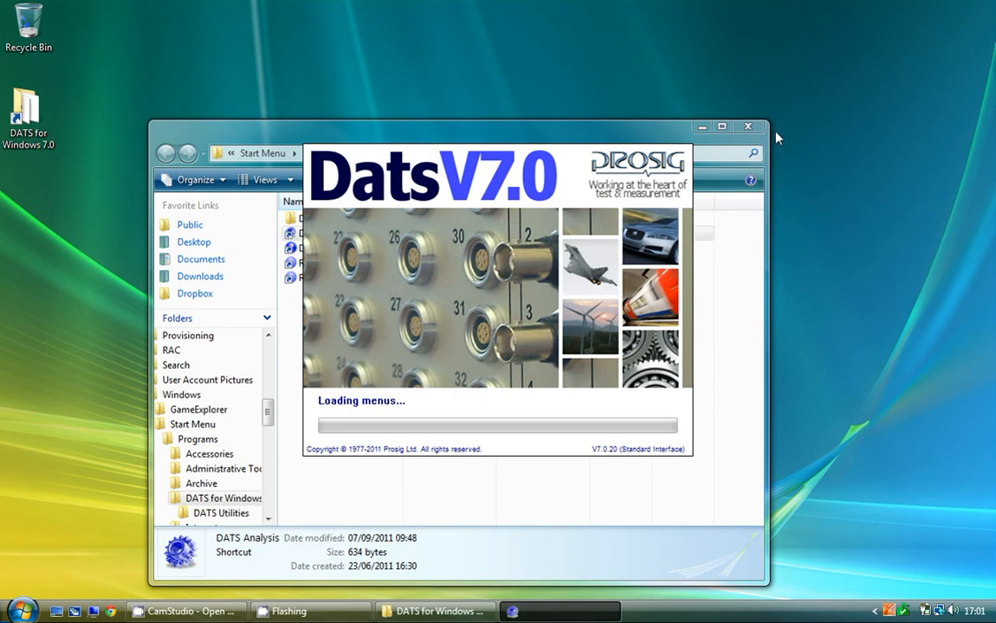
pyautogui.click(748, 126)
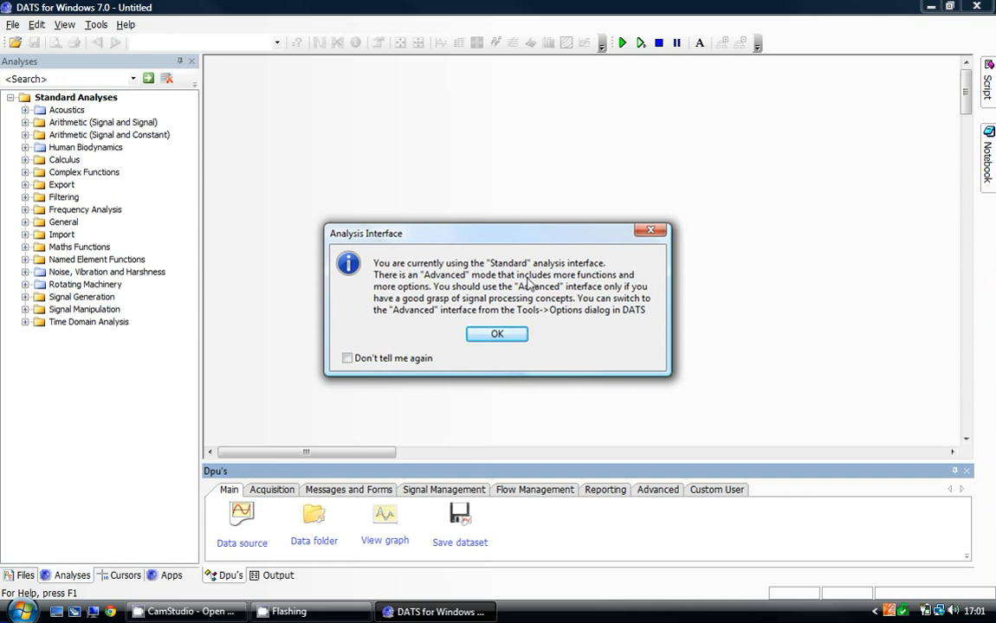
pyautogui.click(512, 337)
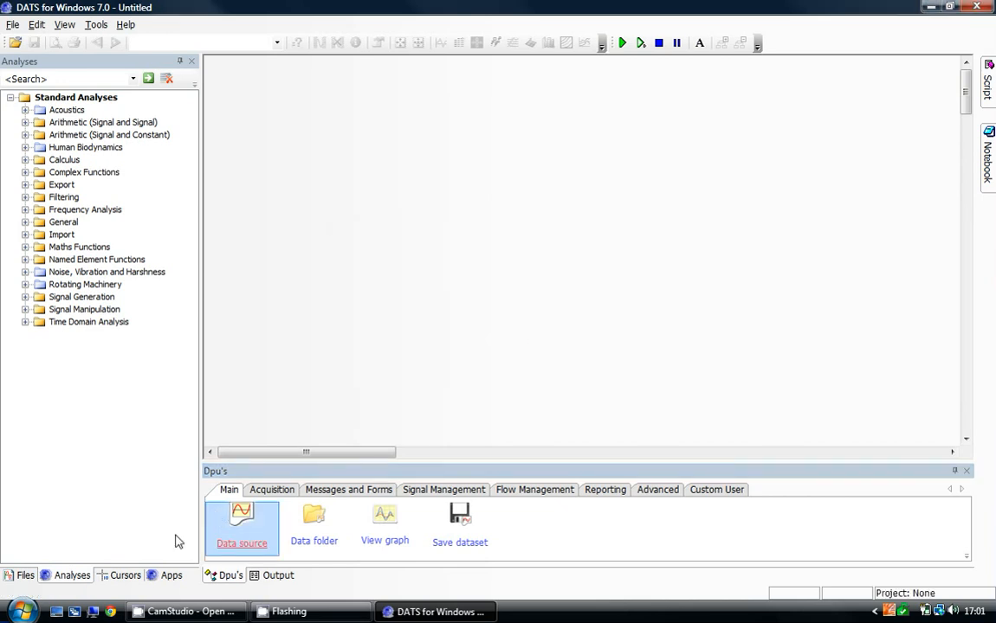
# Open the Data Acquisition application and look through its channel list down to the tacho channels.
pyautogui.click(169, 575)
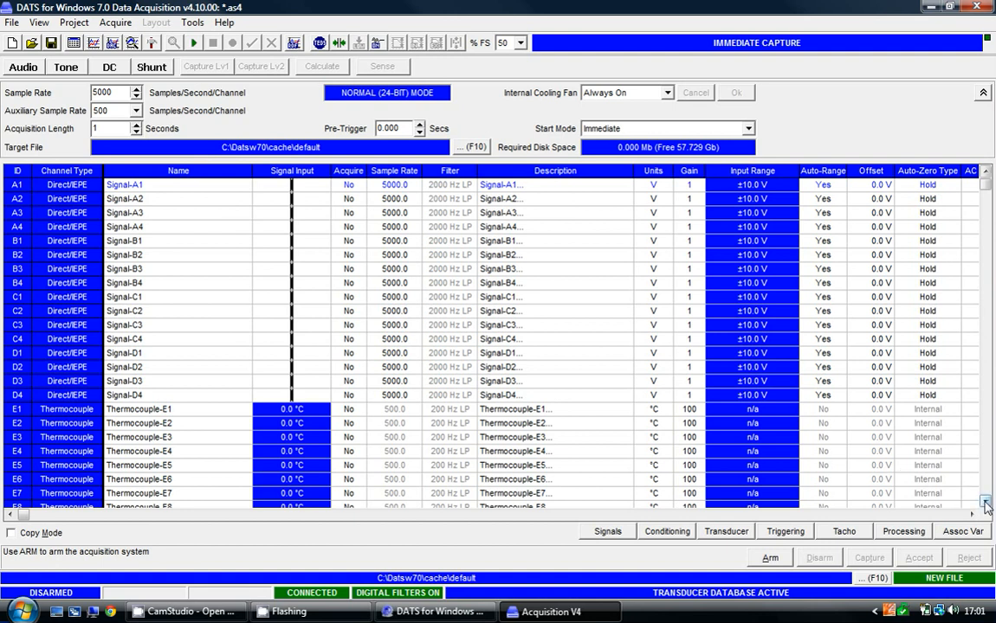
pyautogui.scroll(-3, 884, 455)
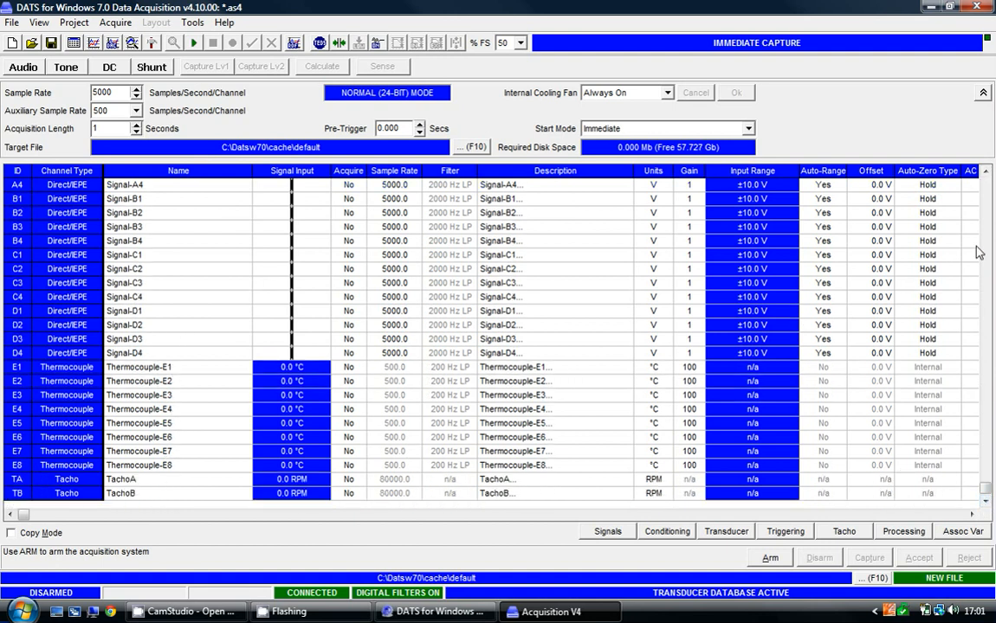
pyautogui.click(984, 172)
pyautogui.click(984, 172)
pyautogui.click(984, 172)
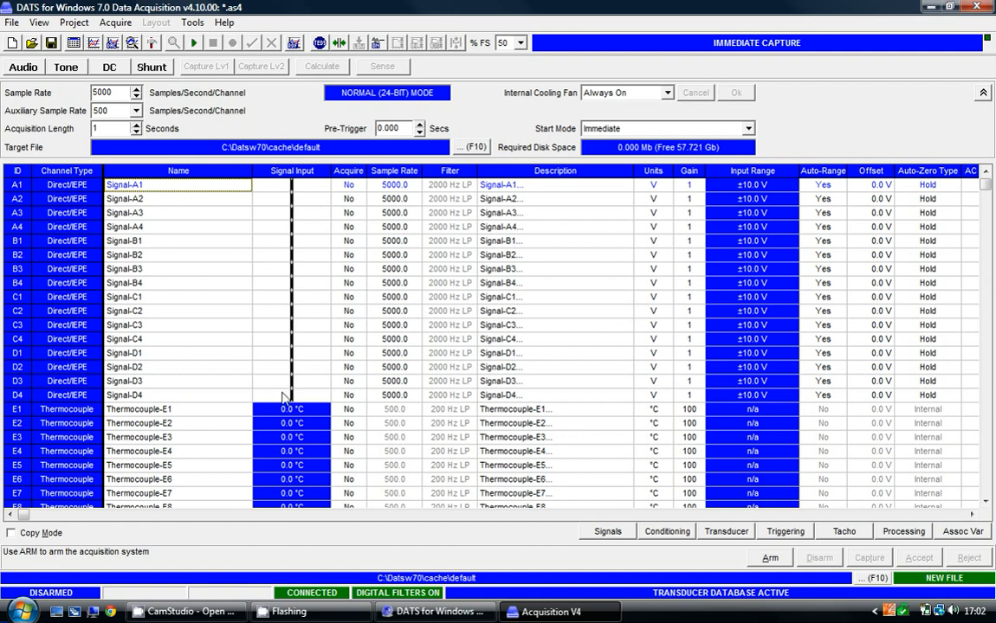
# Enable acquisition on thermocouple channel E1 and rename the channel "Thermocouple Example".
pyautogui.click(349, 409)
pyautogui.click(201, 404)
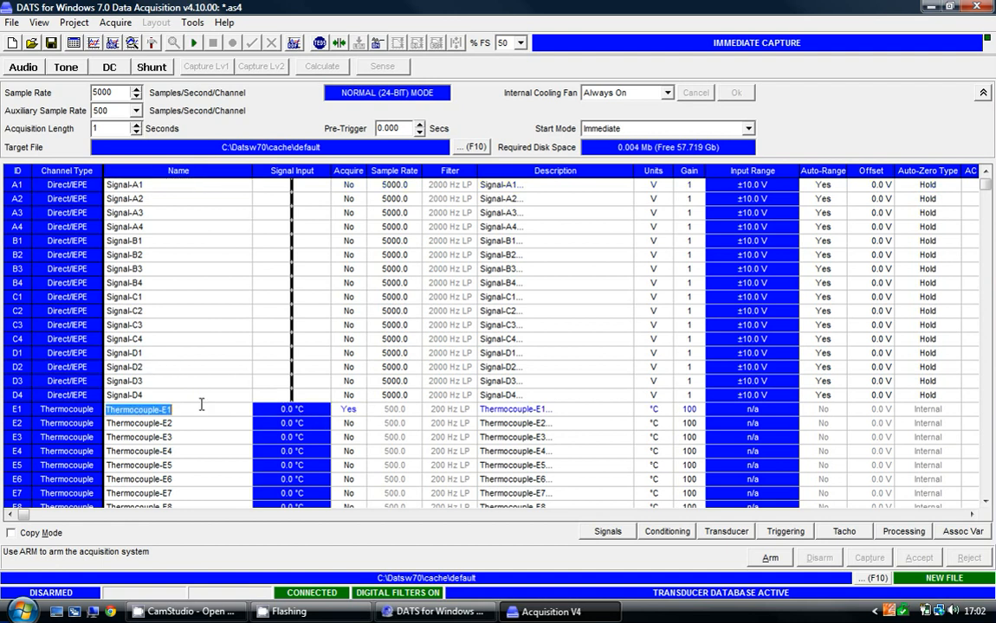
pyautogui.click(201, 404)
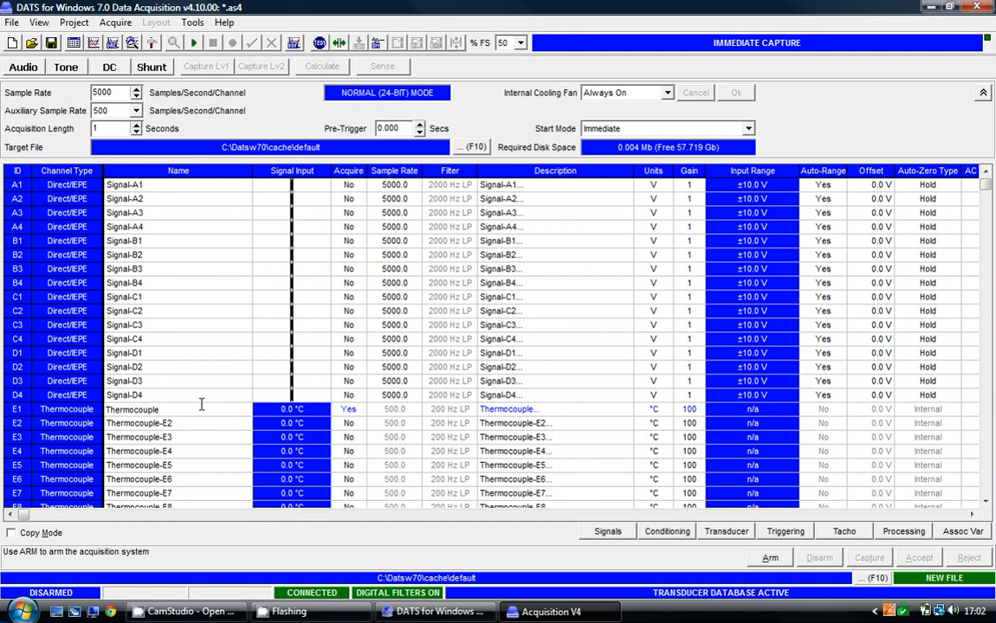
pyautogui.write('Example')
# Set the auxiliary sample rate to 50 samples per second per channel and the acquisition length to 10 seconds.
pyautogui.click(122, 110)
pyautogui.click(118, 170)
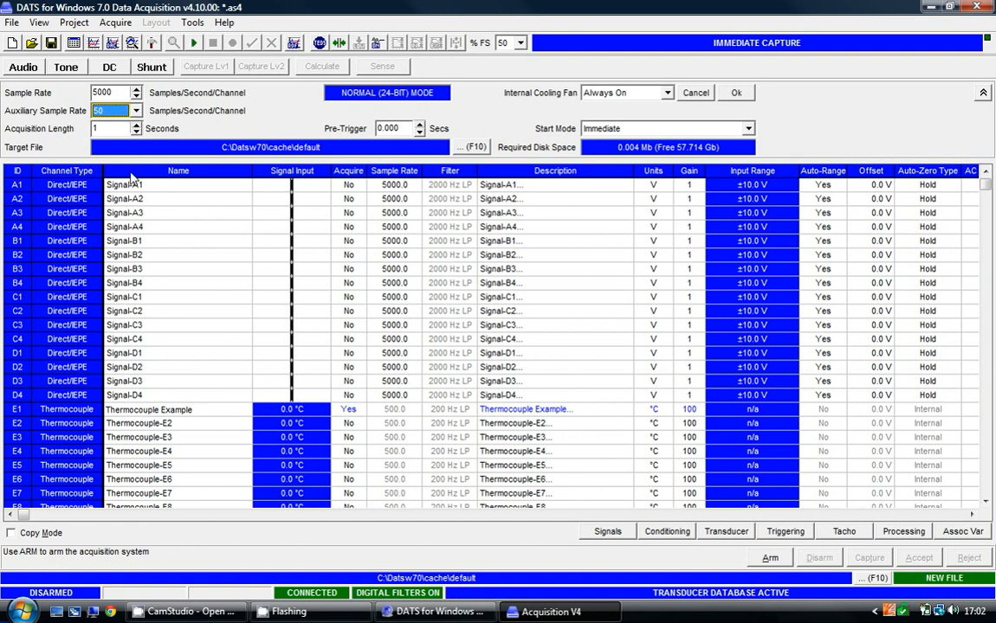
pyautogui.click(109, 129)
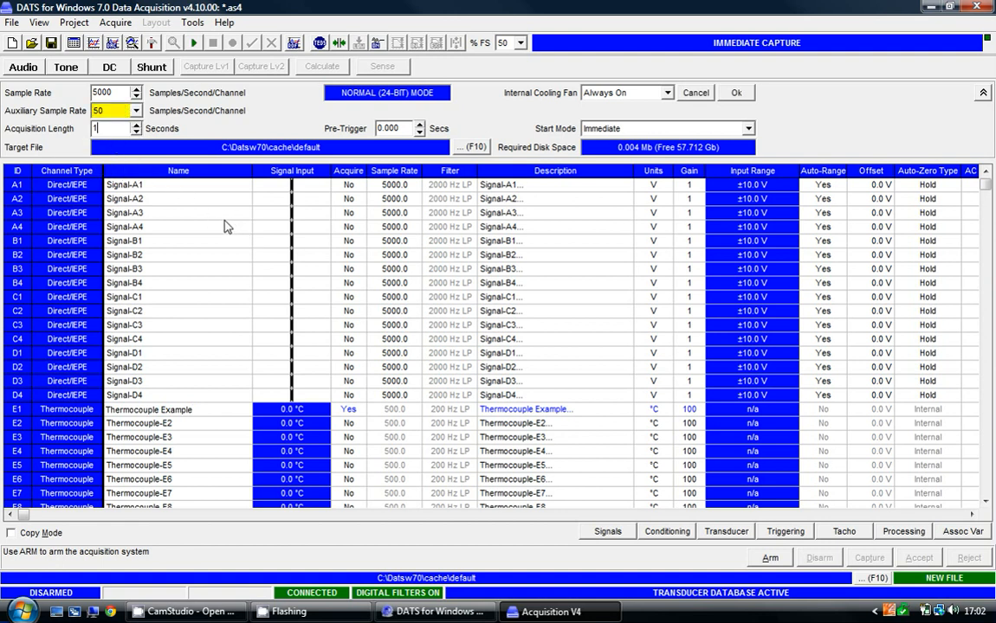
pyautogui.write('0')
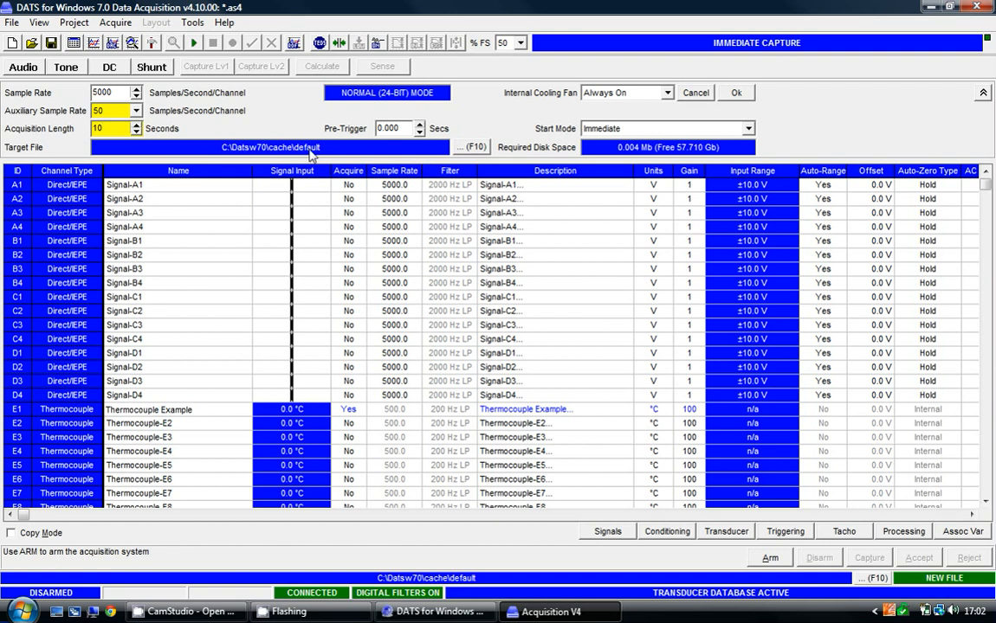
# Create a folder named "Thermocouple" on the Desktop and open it as the location for the target file.
pyautogui.click(464, 153)
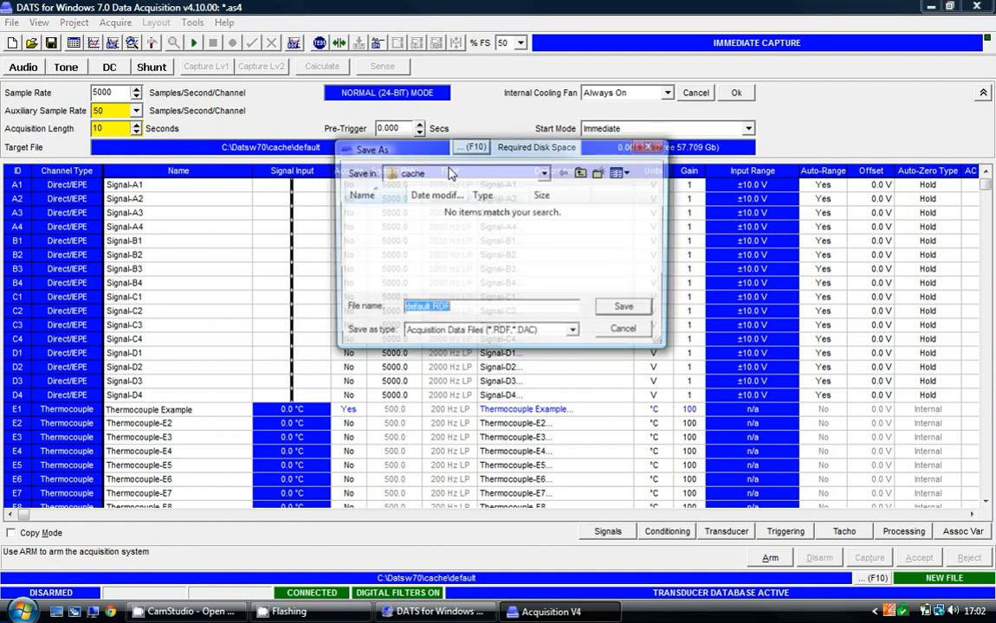
pyautogui.click(544, 174)
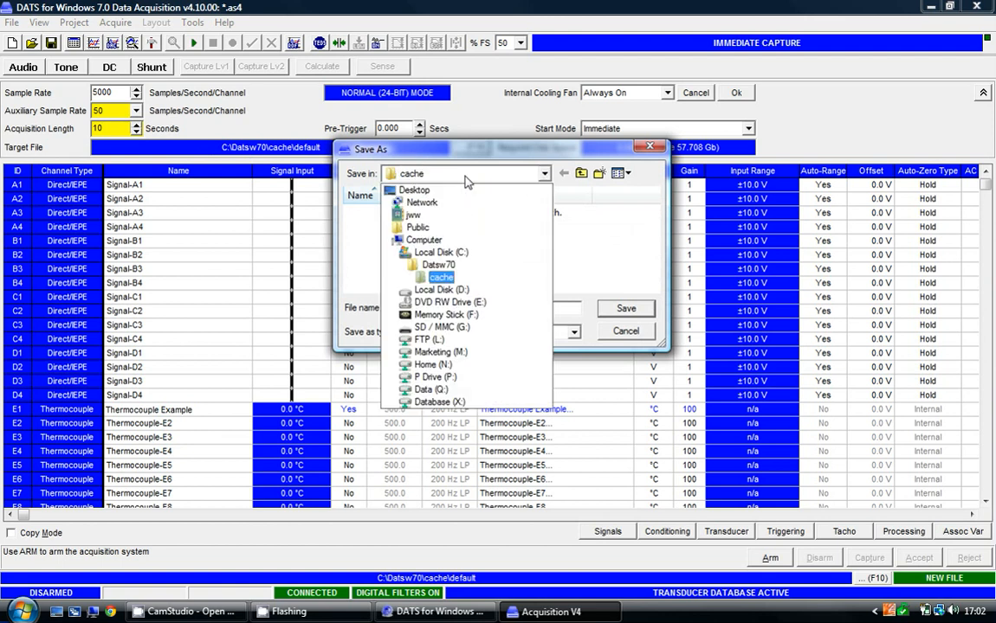
pyautogui.click(415, 188)
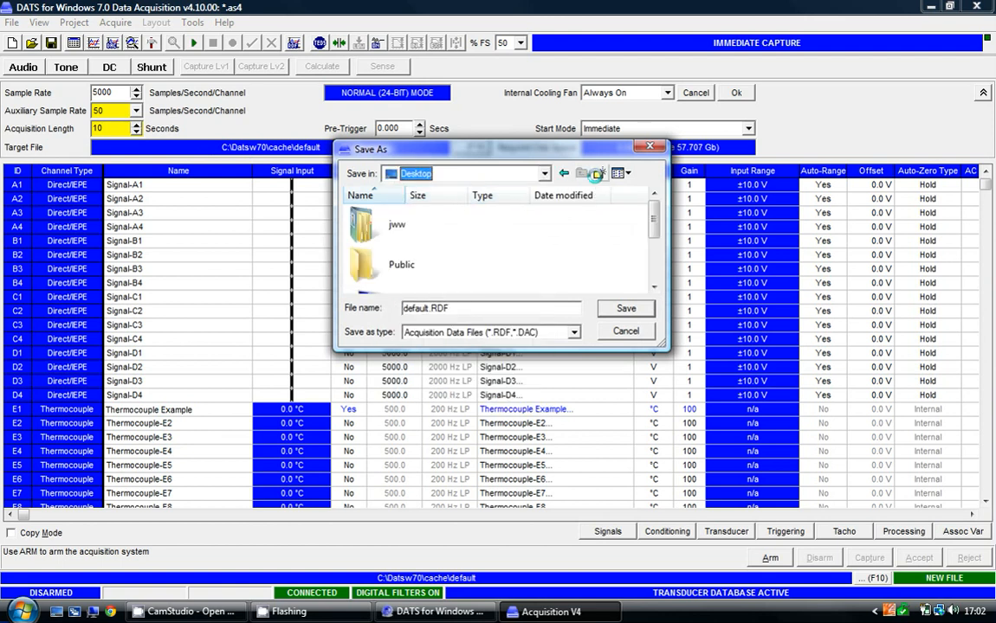
pyautogui.click(597, 176)
pyautogui.write('T')
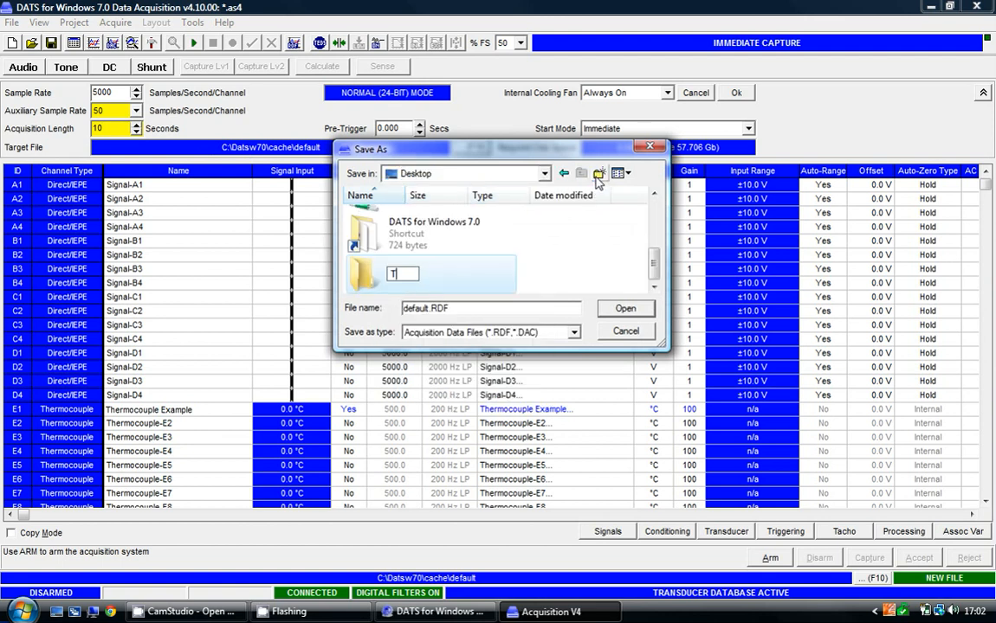
pyautogui.write('hermocouple')
pyautogui.press('Return')
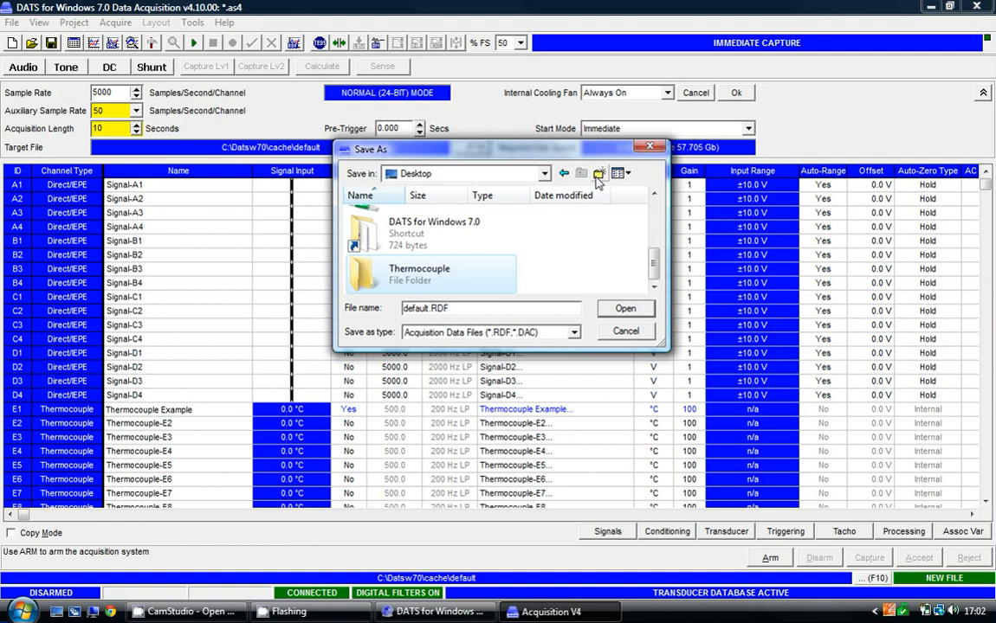
pyautogui.press('Return')
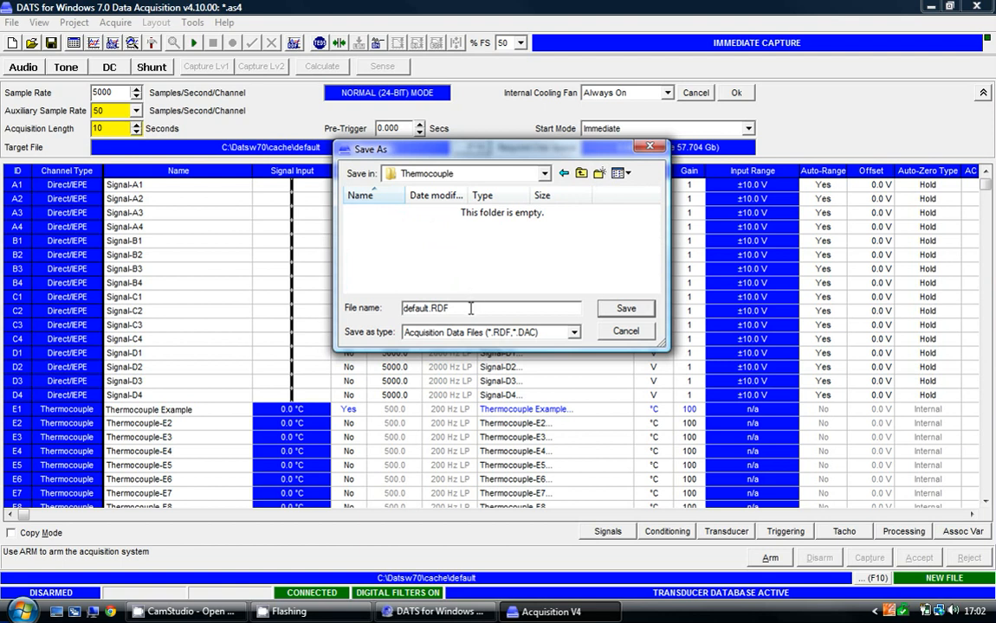
# Name the target file "Data-001", save it in the Thermocouple folder and apply the changed acquisition settings.
pyautogui.moveTo(471, 308); pyautogui.dragTo(401, 308)
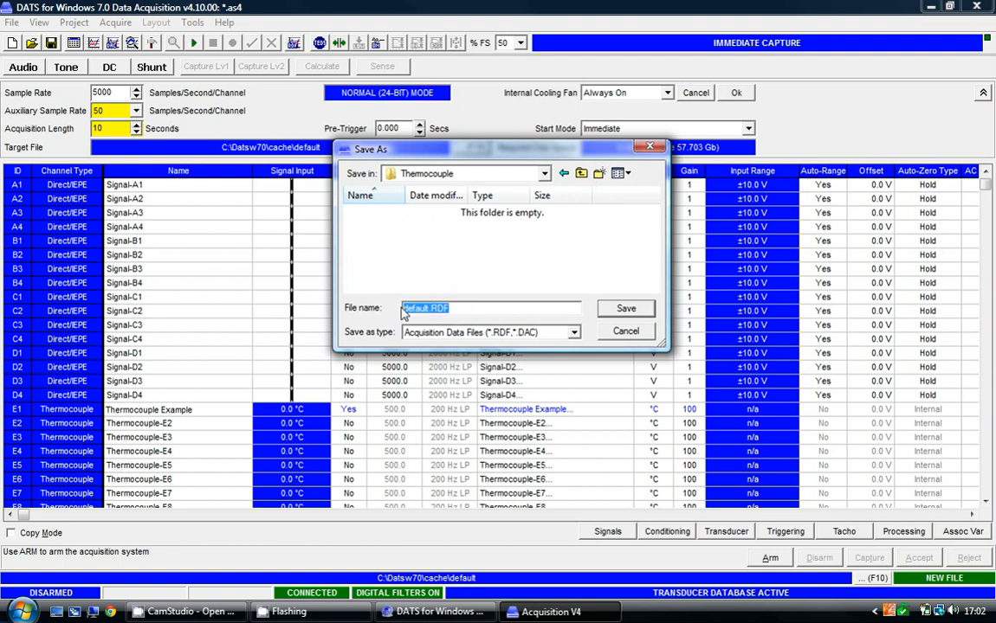
pyautogui.write('Data-001')
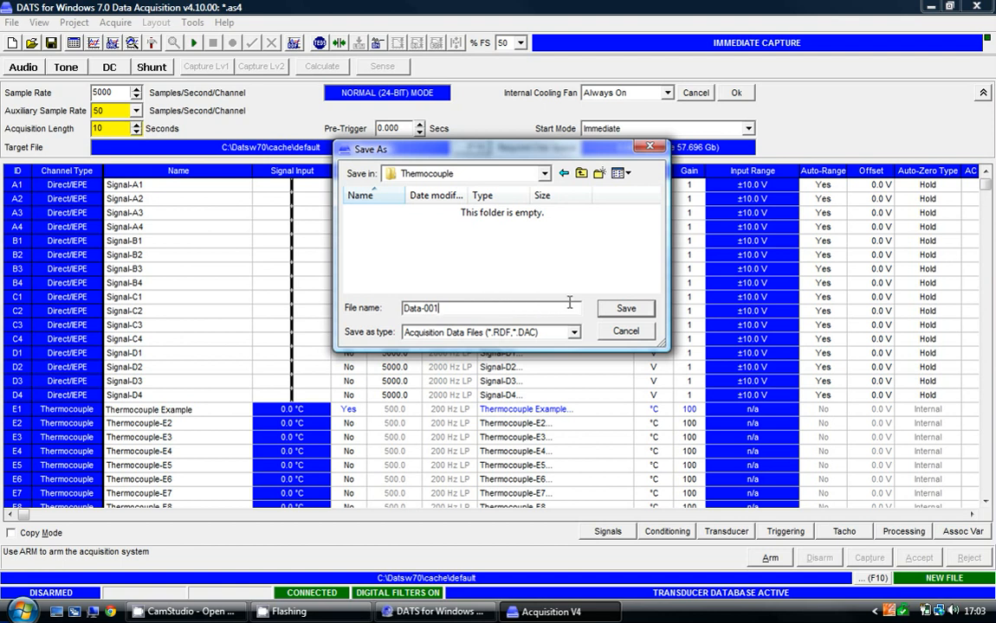
pyautogui.click(621, 308)
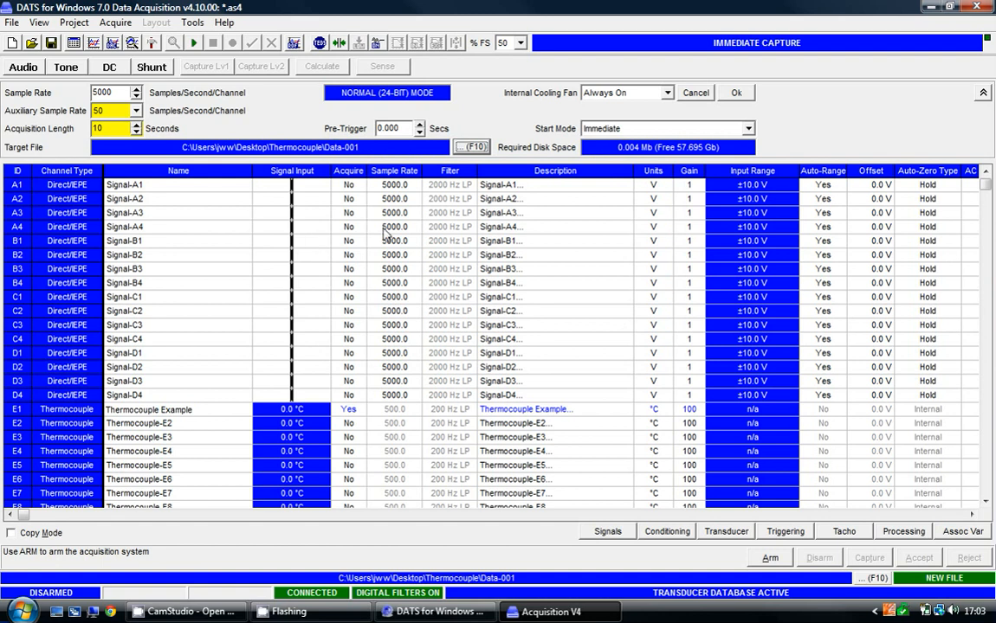
pyautogui.click(734, 92)
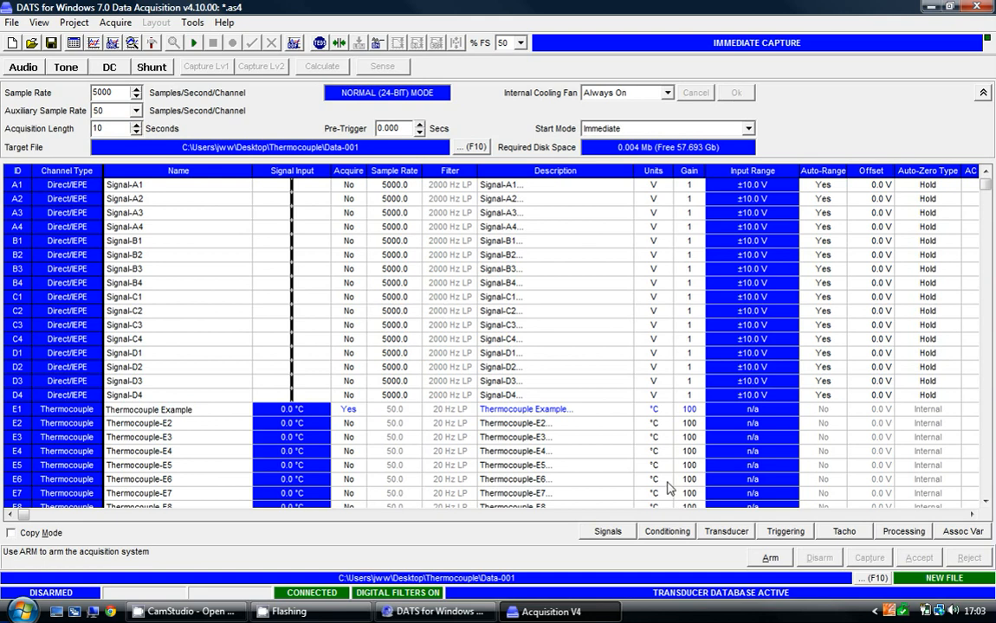
# Set the thermocouple type of the Thermocouple Example channel to J-Type.
pyautogui.moveTo(971, 517); pyautogui.dragTo(971, 517)
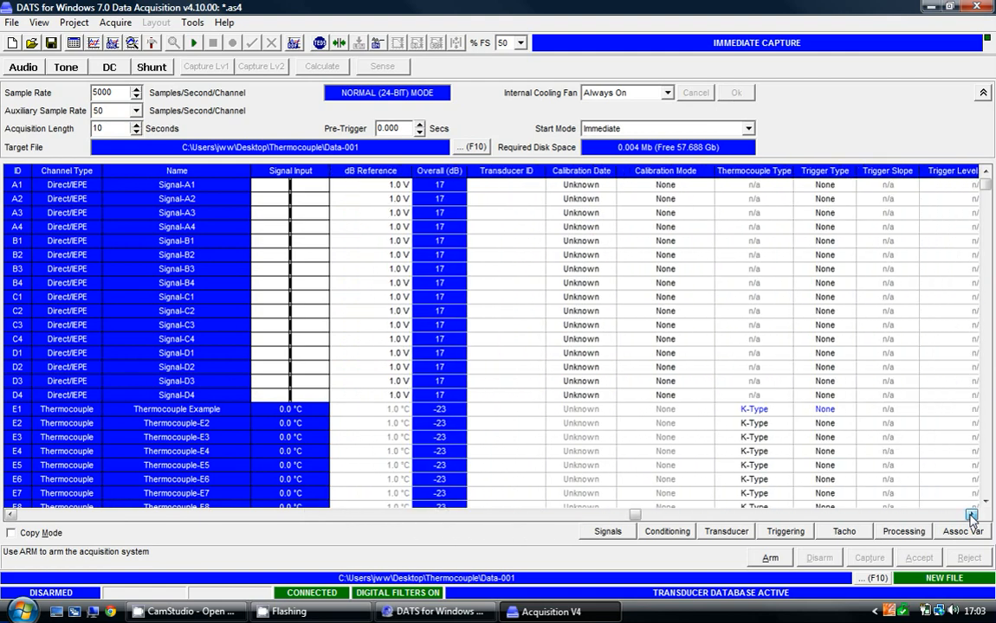
pyautogui.click(779, 414)
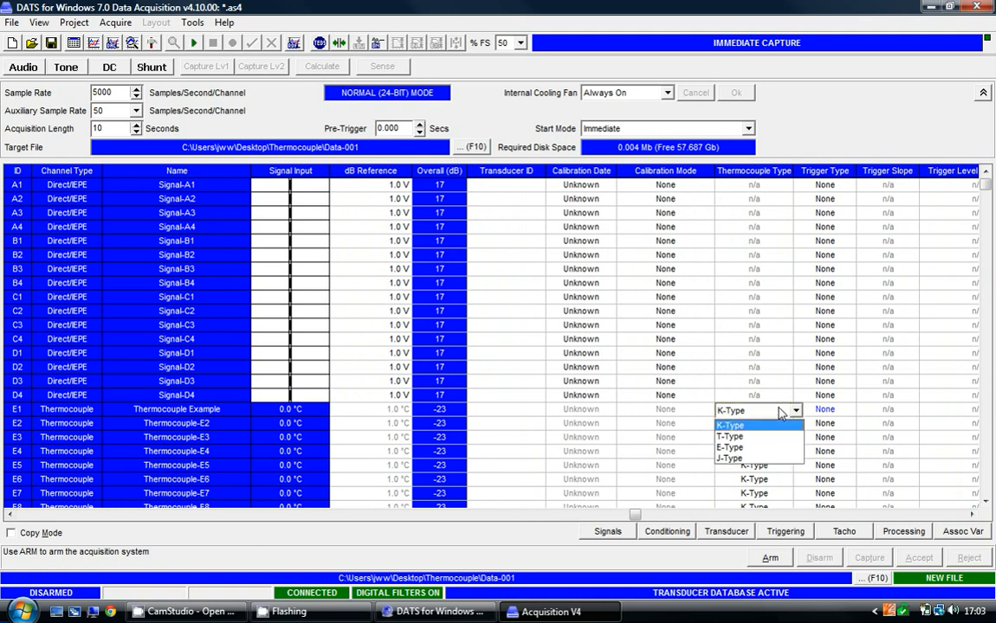
pyautogui.click(761, 458)
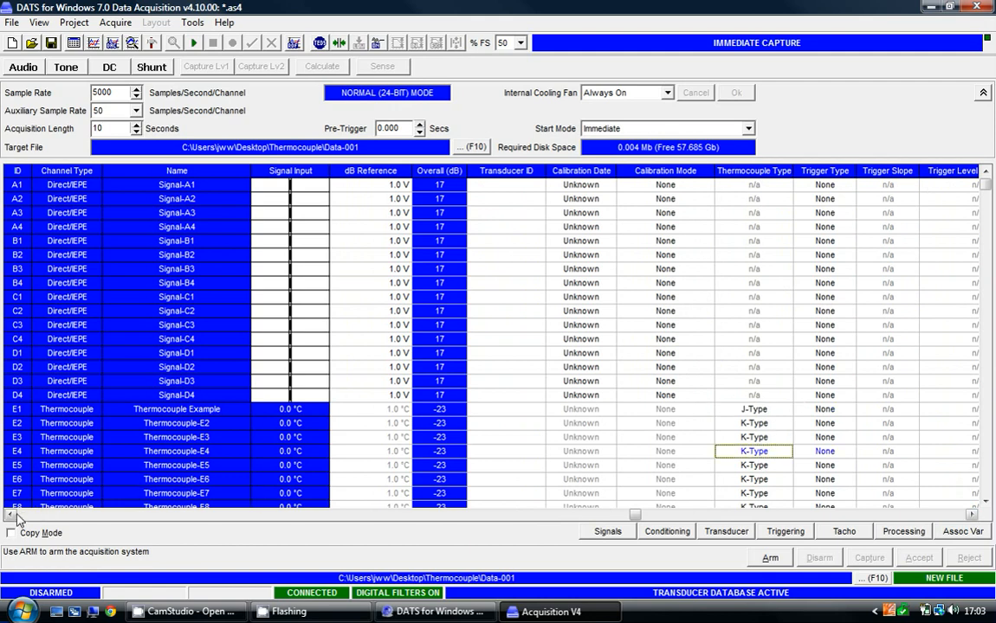
pyautogui.click(10, 514)
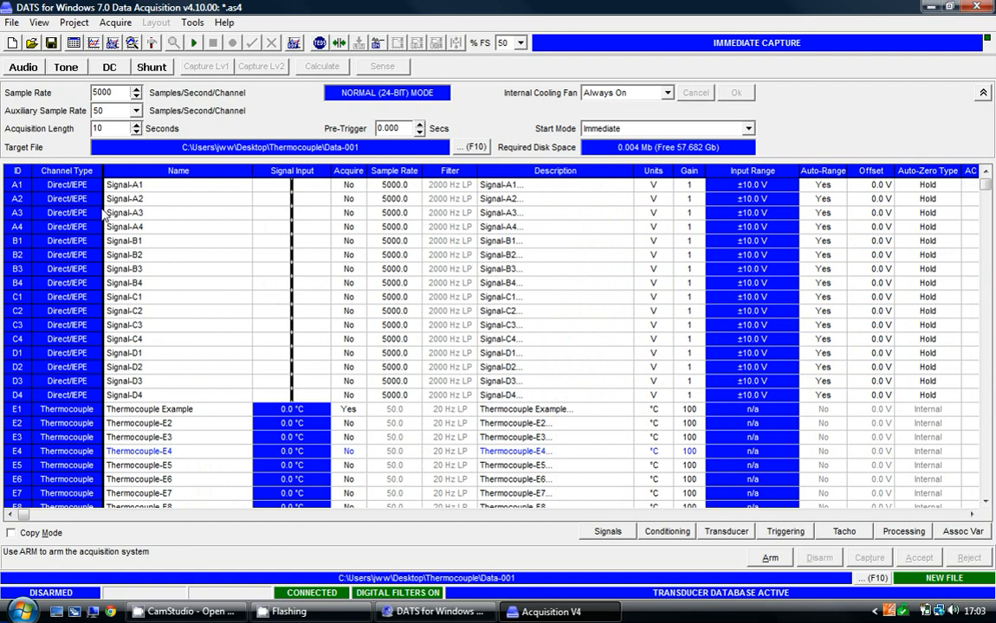
# Save the acquisition set-up under the name "Setup" in the Thermocouple folder.
pyautogui.click(13, 22)
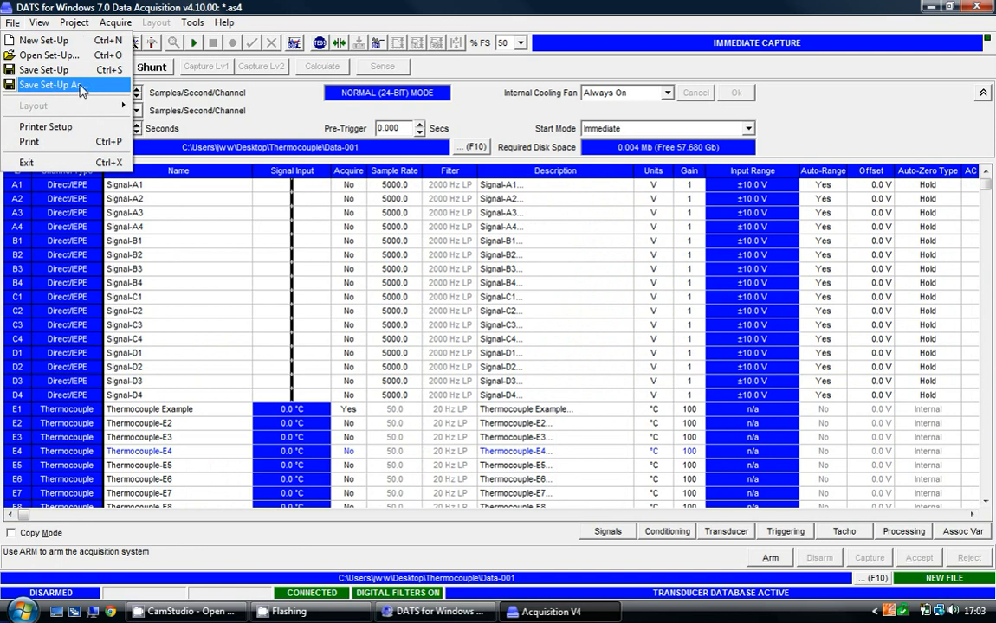
pyautogui.click(57, 86)
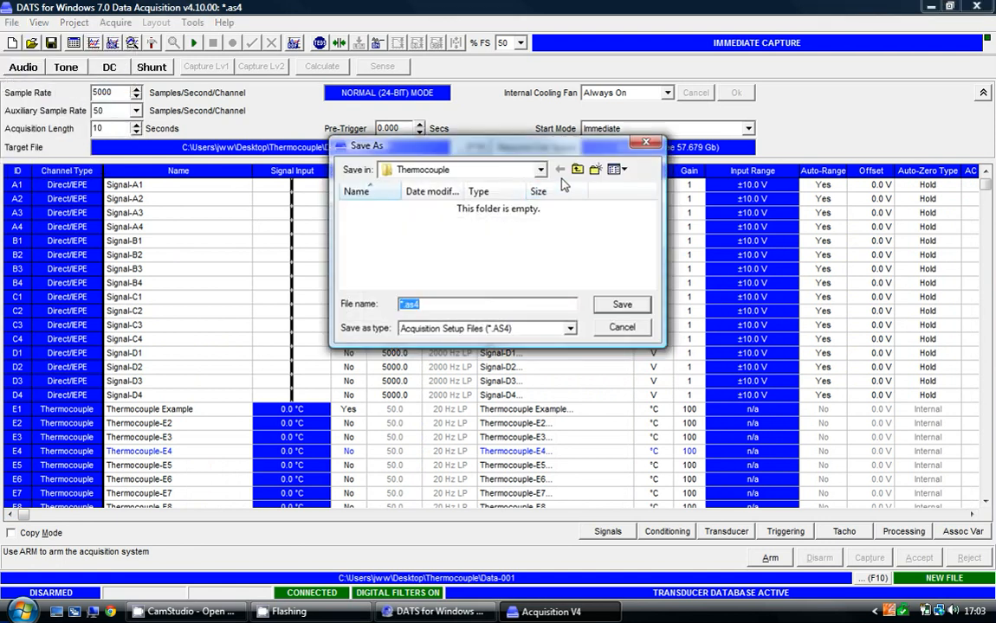
pyautogui.write('Setup')
pyautogui.click(623, 306)
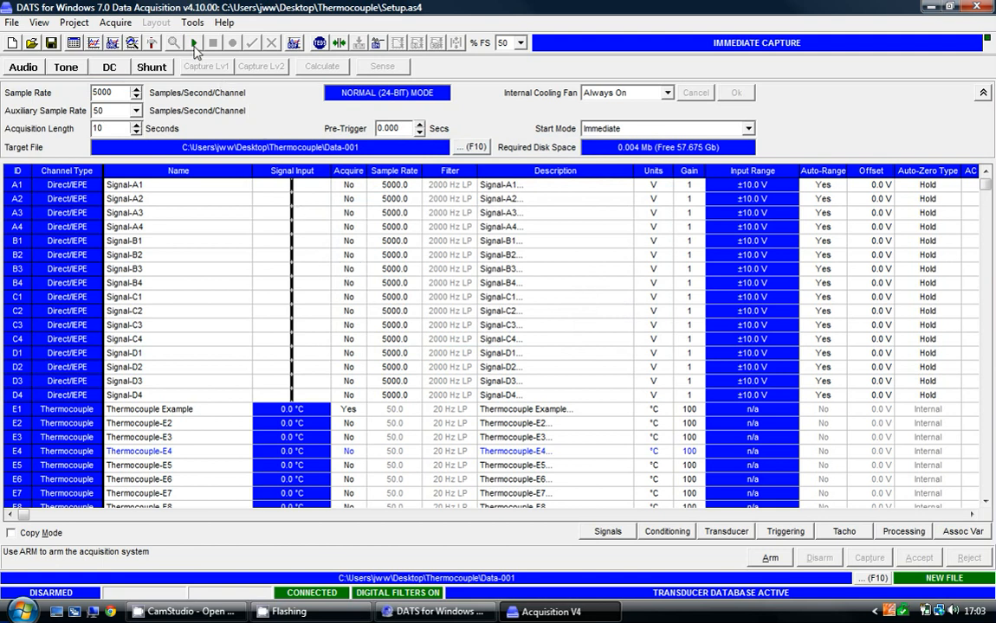
# Arm the acquisition system and show the Thermocouple Example channel as a time series trace in Display 1.
pyautogui.click(193, 43)
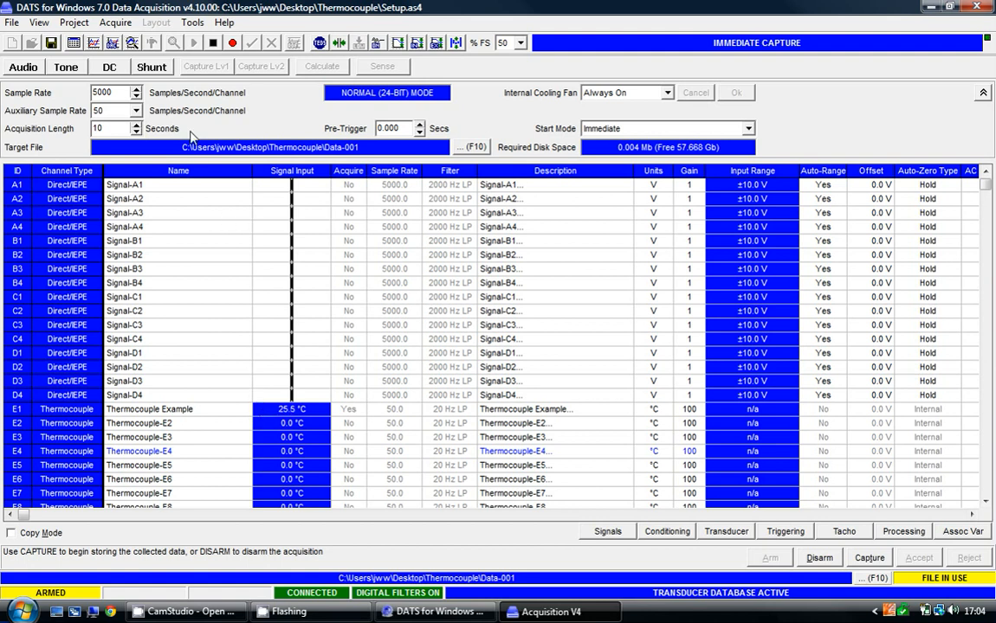
pyautogui.click(92, 45)
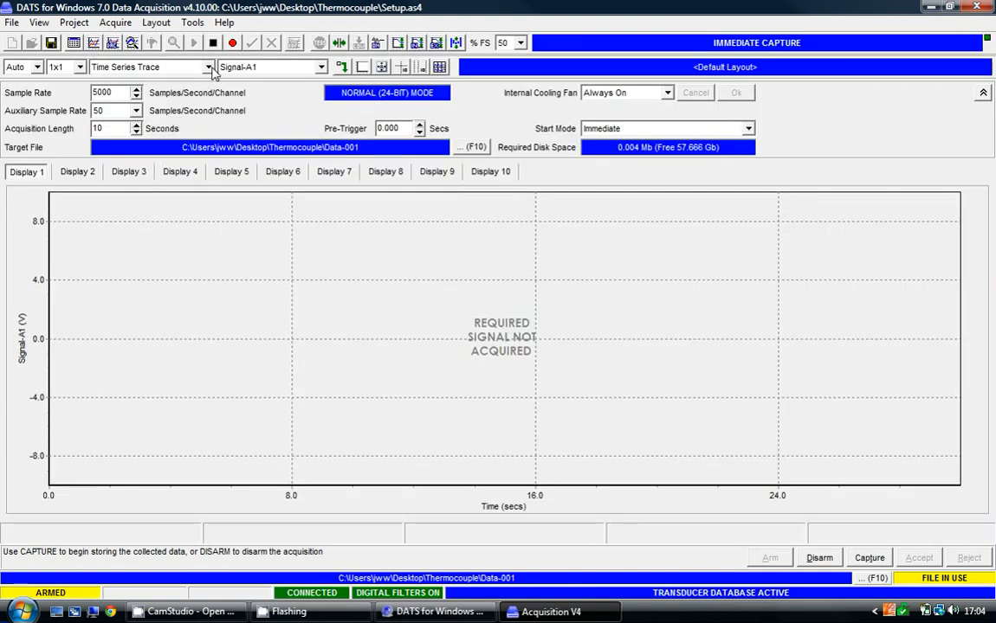
pyautogui.click(322, 67)
pyautogui.moveTo(319, 102); pyautogui.dragTo(321, 130)
pyautogui.click(297, 127)
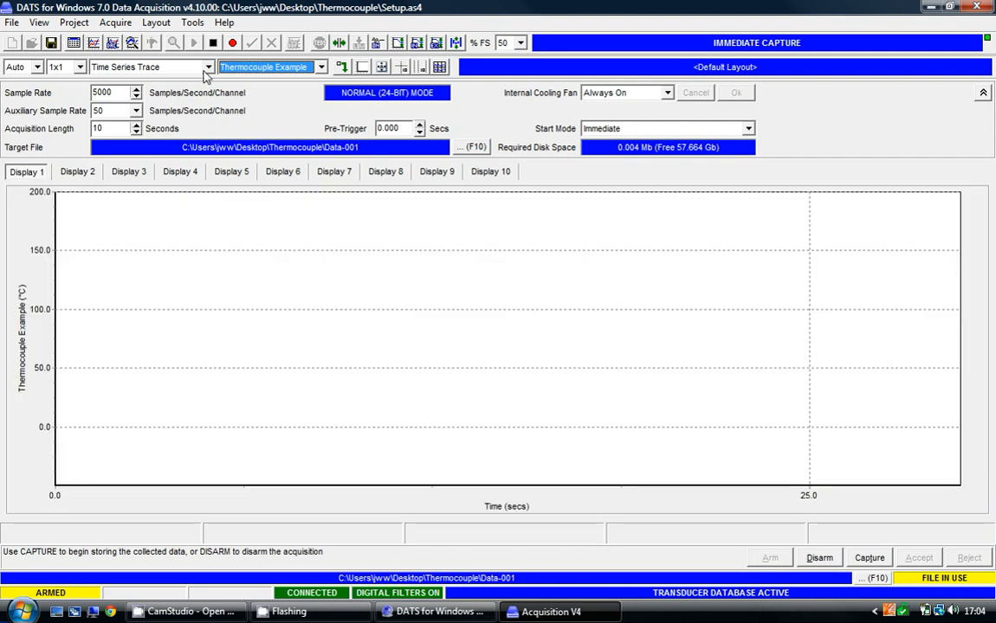
# Add a Digital Panel for the Thermocouple Example channel beside the time series trace in Display 1.
pyautogui.click(189, 67)
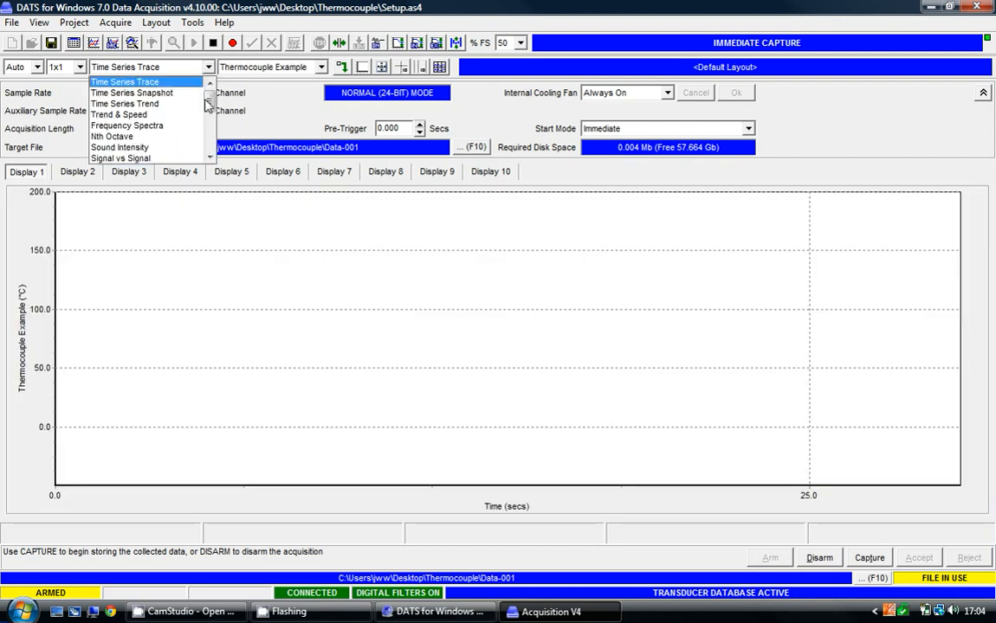
pyautogui.moveTo(211, 156); pyautogui.dragTo(212, 158)
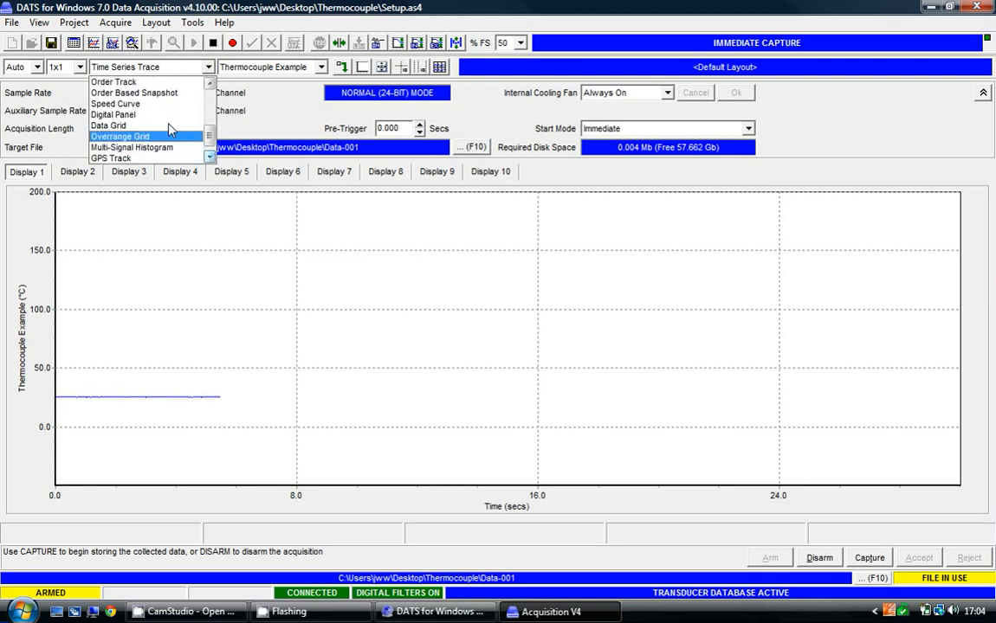
pyautogui.click(121, 112)
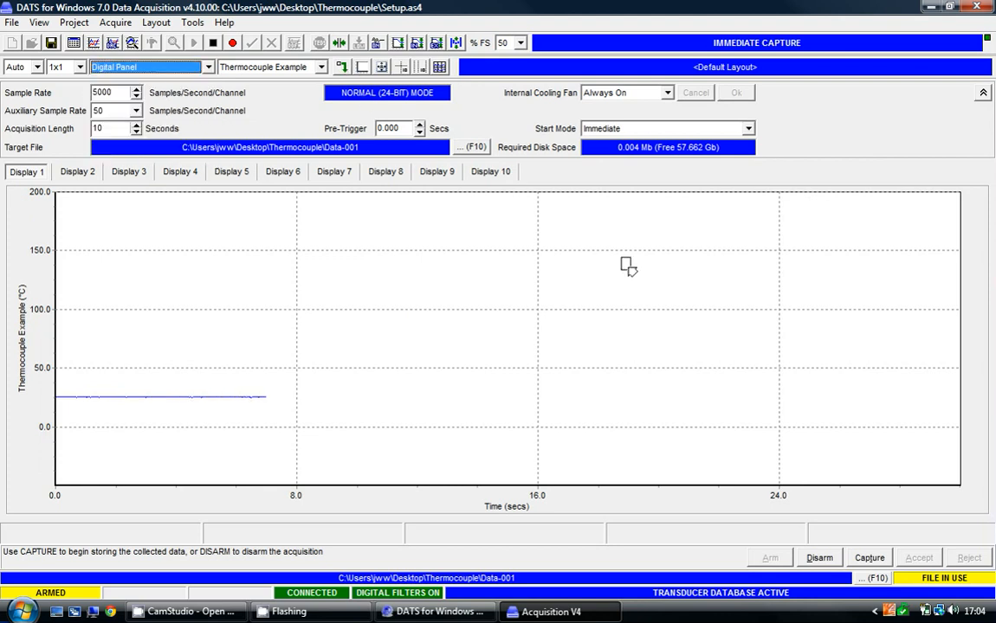
pyautogui.click(902, 325)
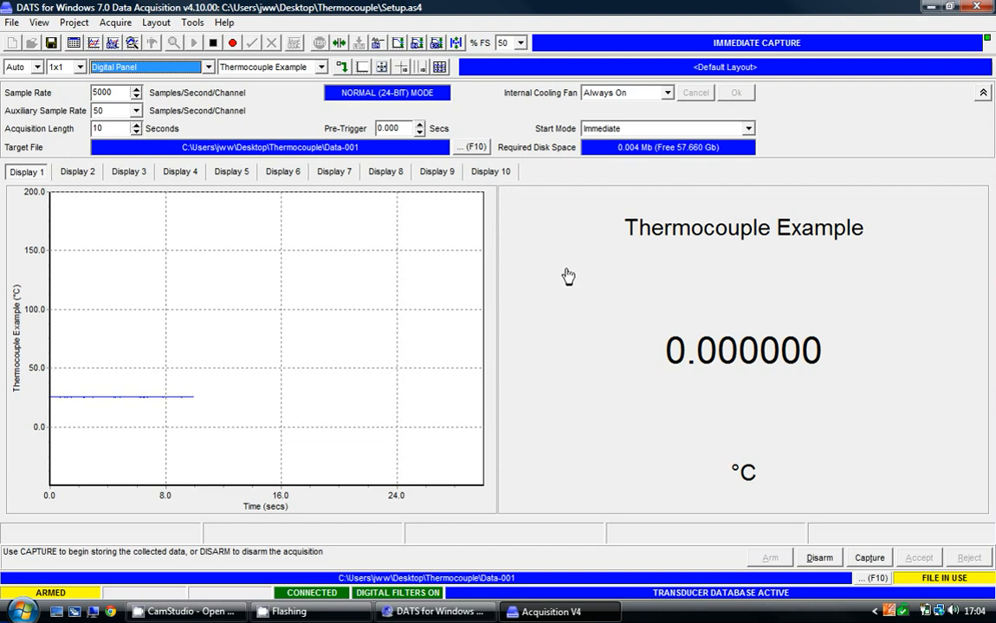
# Set the digital panel of the Thermocouple Example channel to 1 decimal place.
pyautogui.rightClick(507, 196)
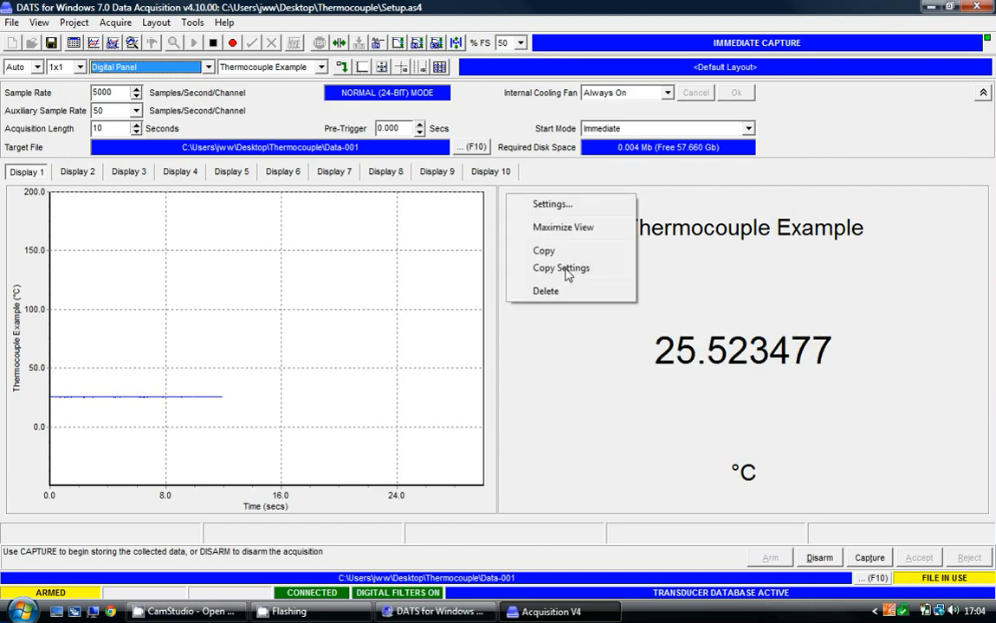
pyautogui.click(558, 205)
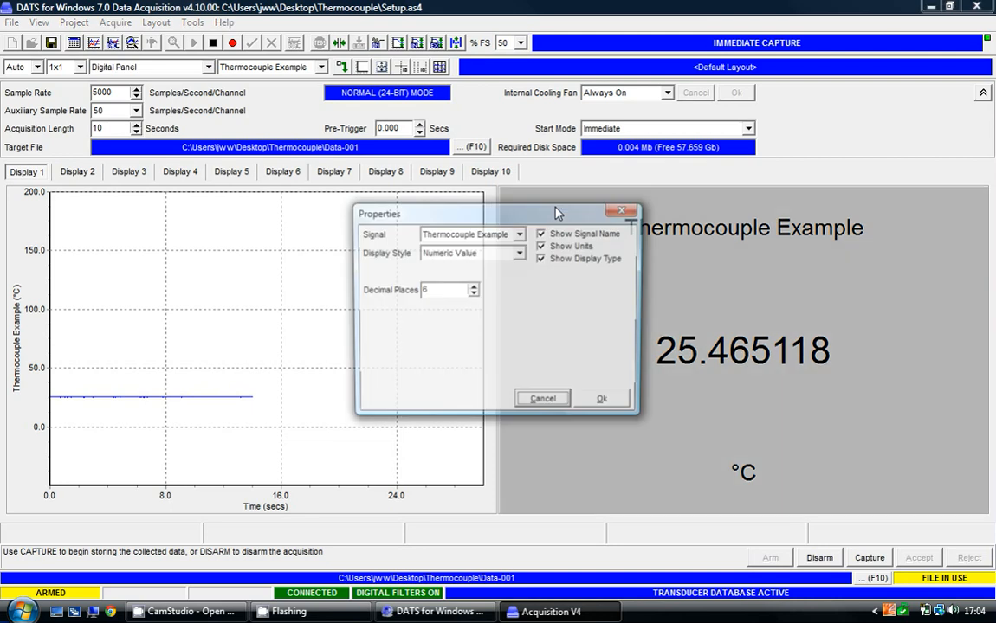
pyautogui.click(476, 295)
pyautogui.click(475, 295)
pyautogui.click(476, 295)
pyautogui.click(476, 295)
pyautogui.click(476, 295)
pyautogui.click(605, 401)
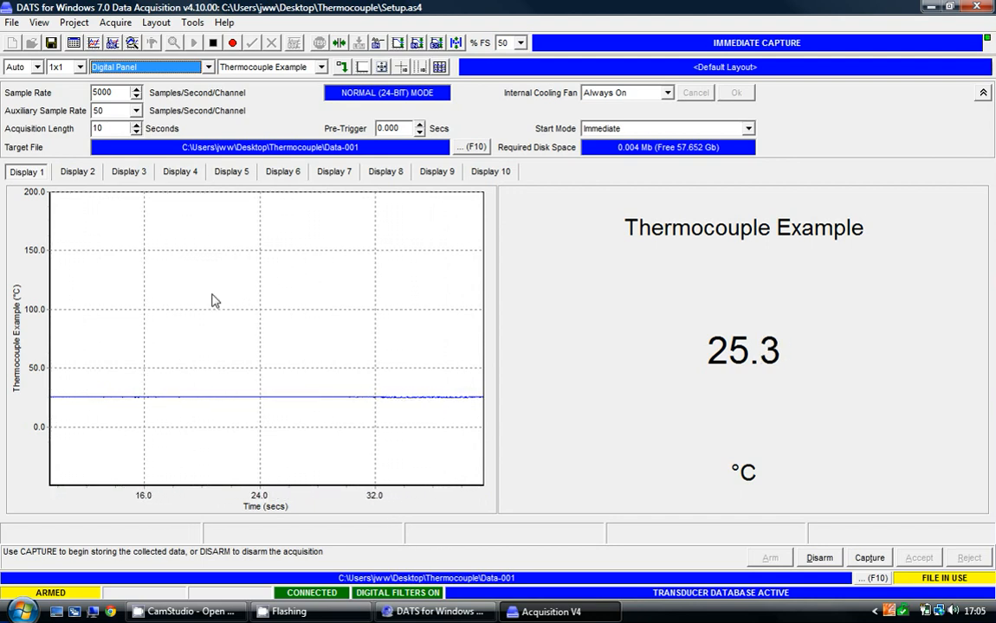
# Autoscale the time series trace, and reset it to its full-scale axes.
pyautogui.rightClick(214, 300)
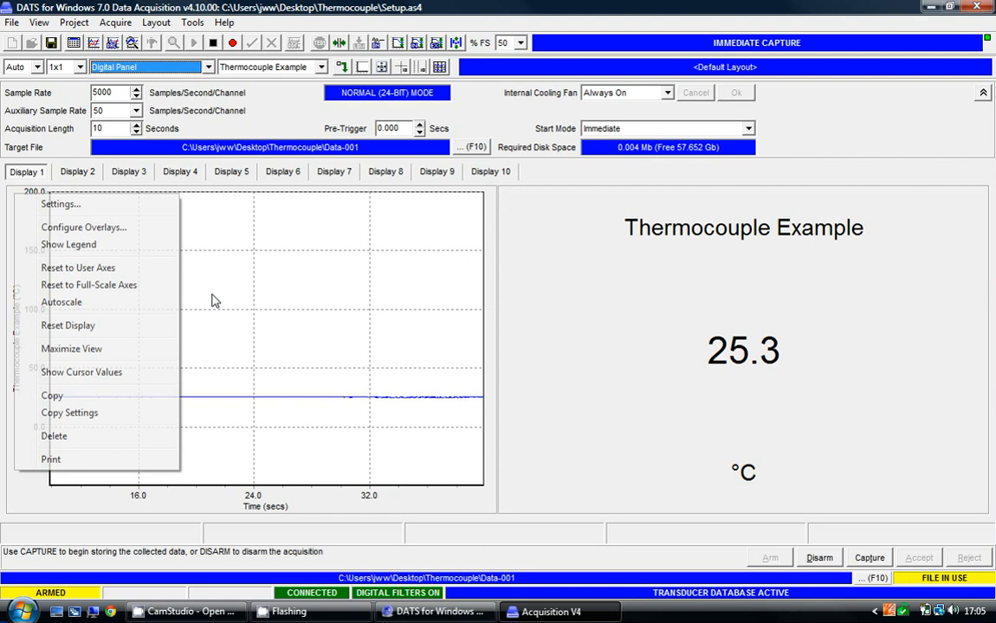
pyautogui.click(90, 304)
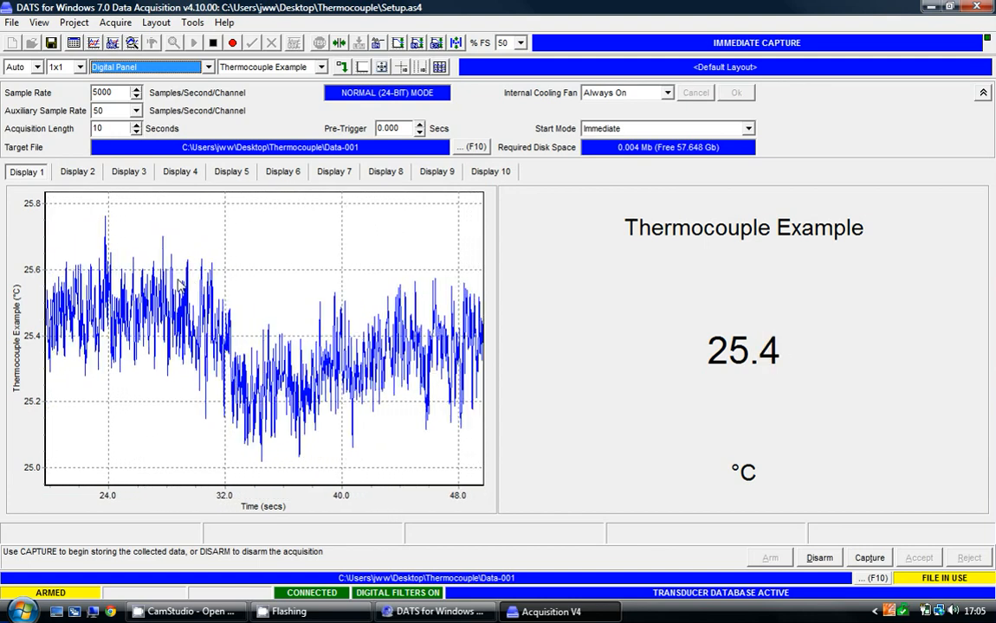
pyautogui.rightClick(206, 295)
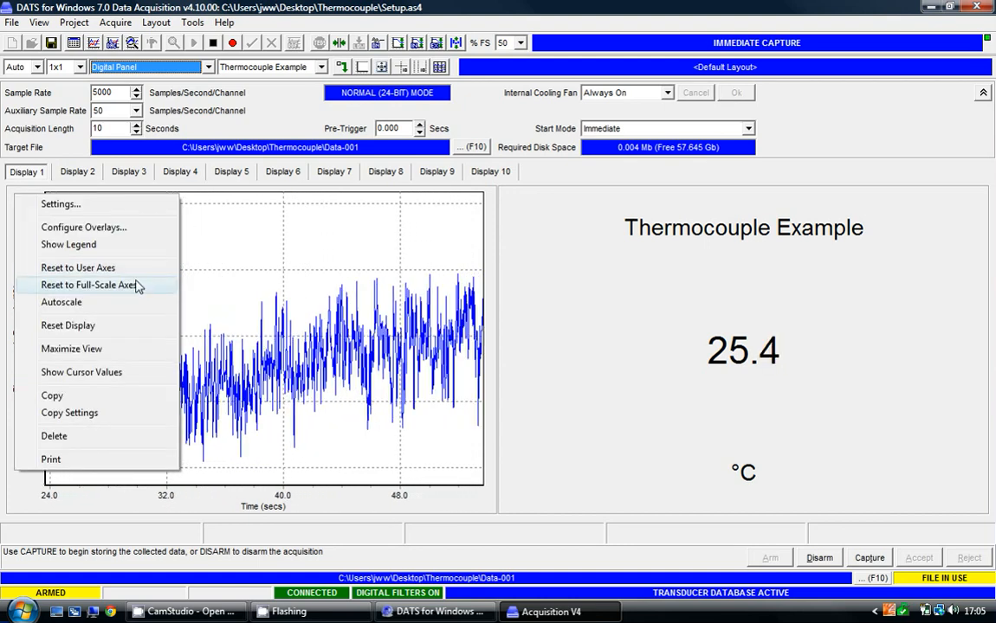
pyautogui.click(136, 285)
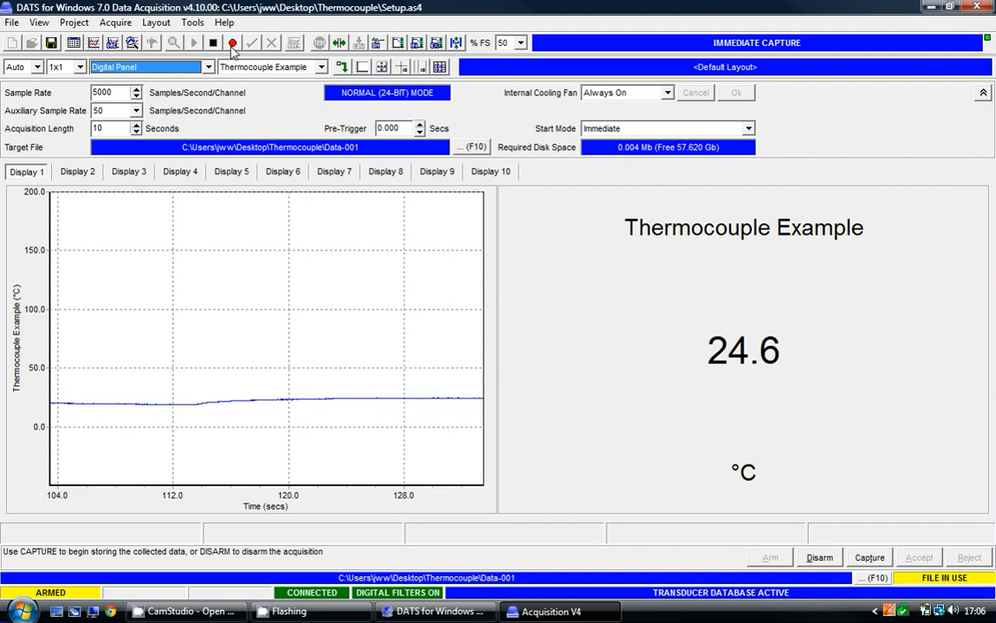
# Capture and accept a thermocouple recording in Data-001, and set the acquisition length to 30 seconds.
pyautogui.click(232, 45)
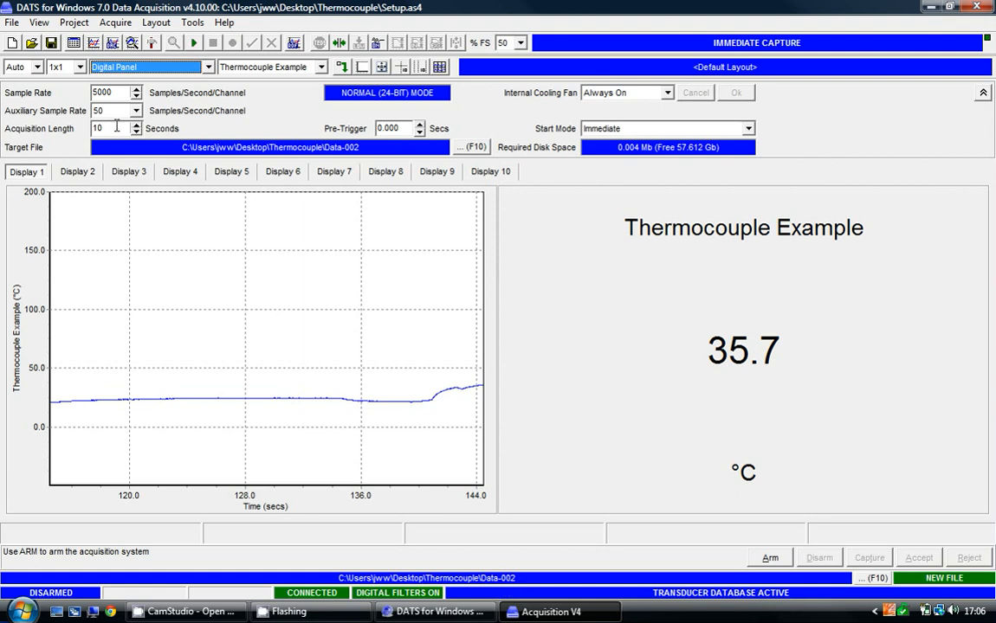
pyautogui.click(116, 126)
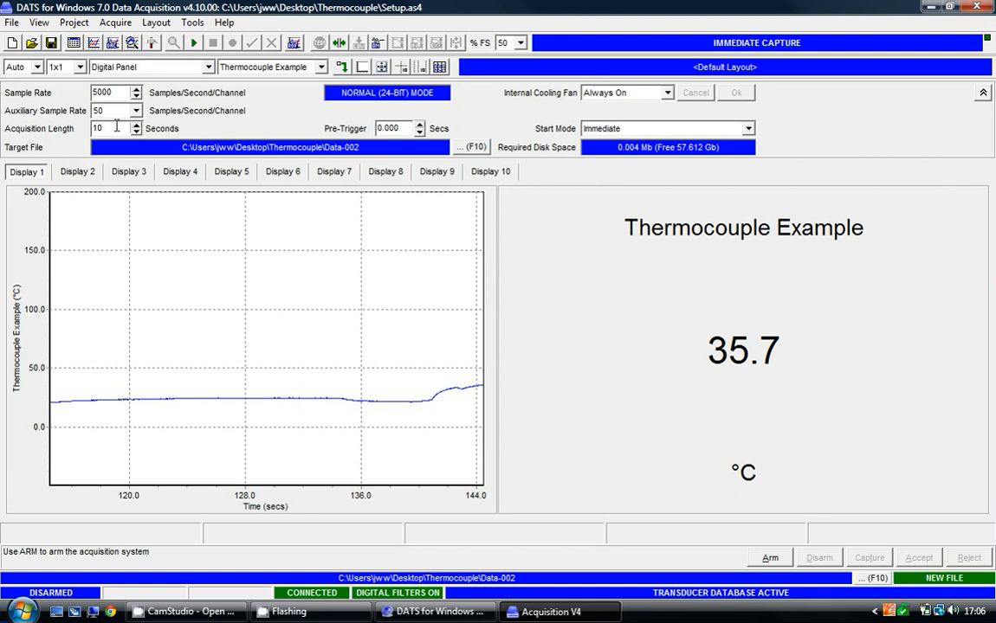
pyautogui.press('BackSpace')
pyautogui.press('BackSpace')
pyautogui.write('3')
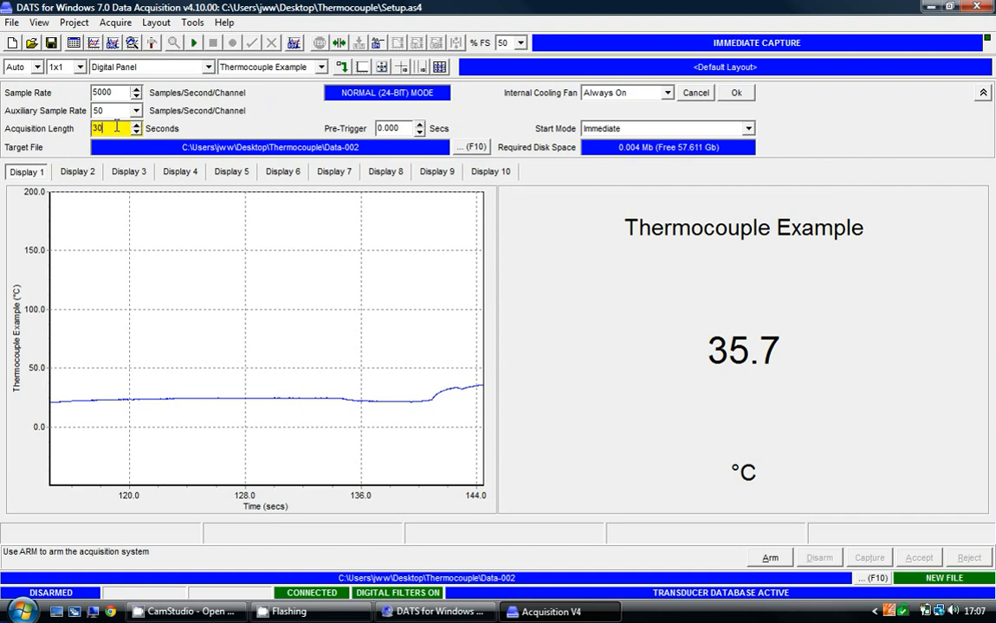
pyautogui.click(733, 93)
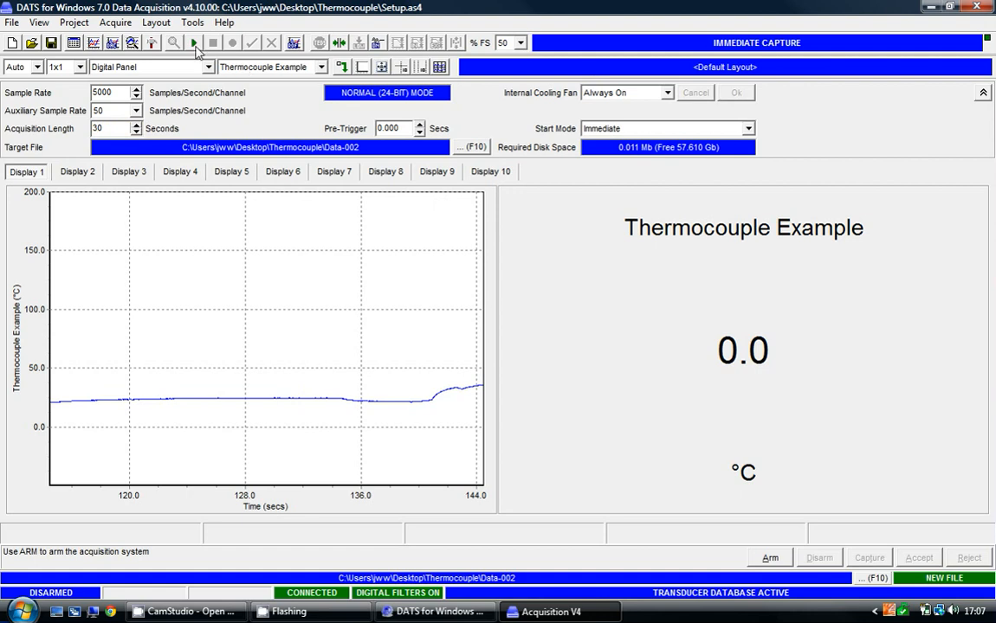
# Arm the acquisition system and capture a 30-second thermocouple recording to Data-002, accepting the collected data.
pyautogui.click(195, 43)
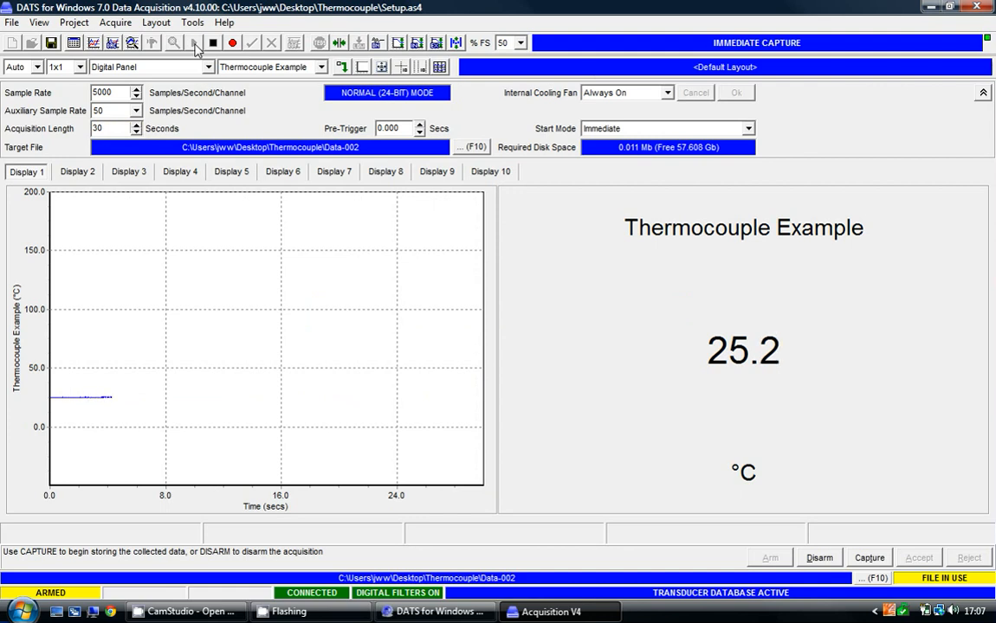
pyautogui.click(232, 43)
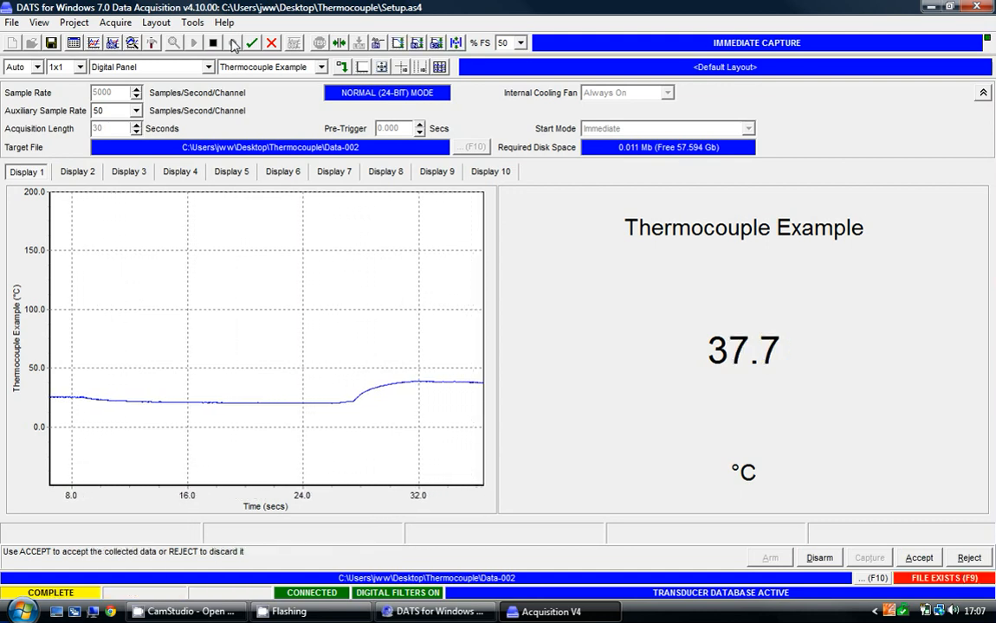
pyautogui.click(234, 43)
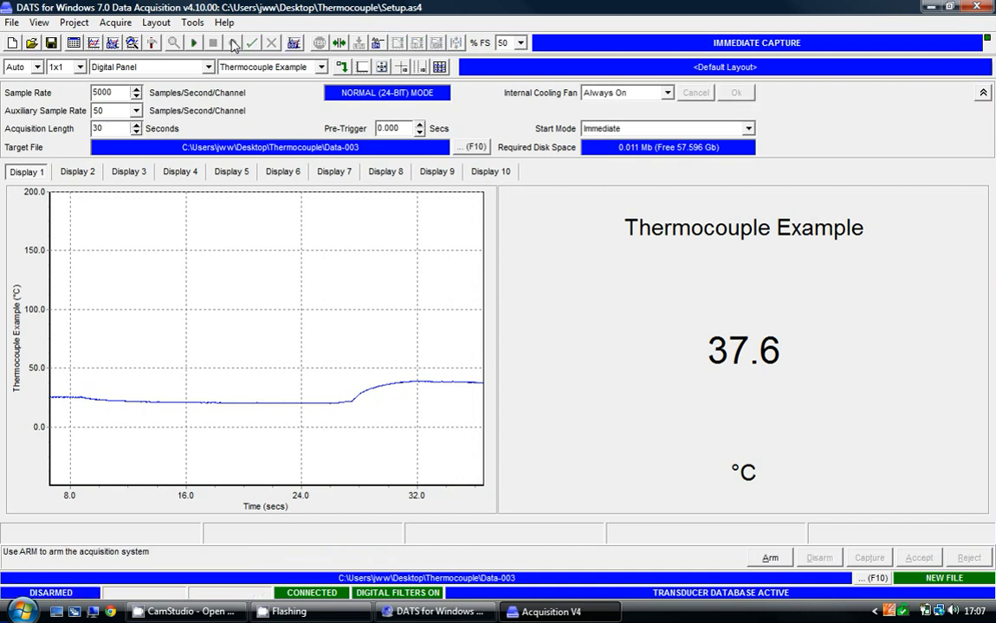
# Close the data acquisition program, saving the changes to the acquisition set-up.
pyautogui.click(975, 8)
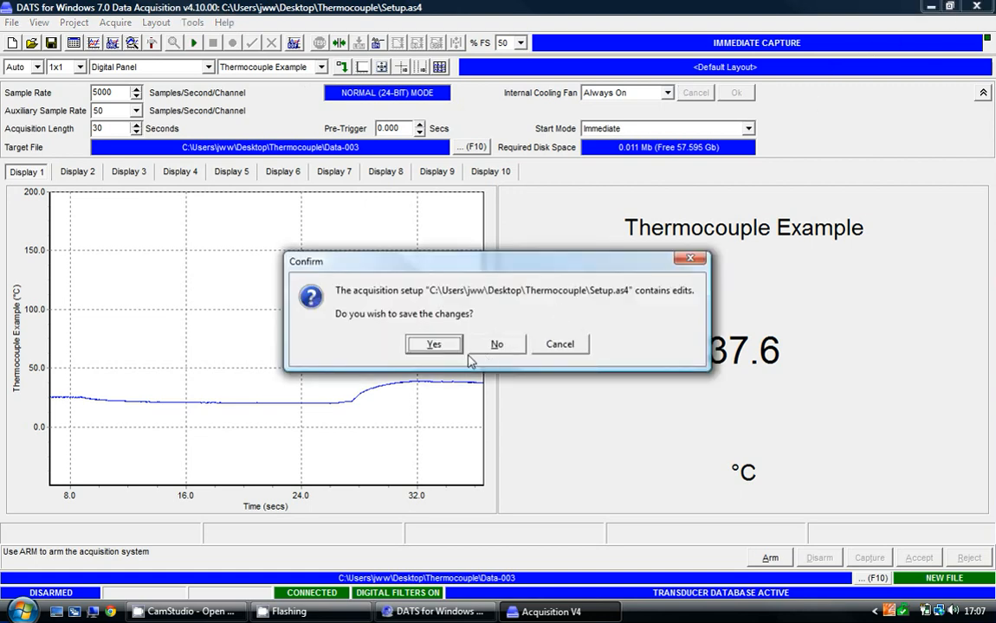
pyautogui.click(436, 345)
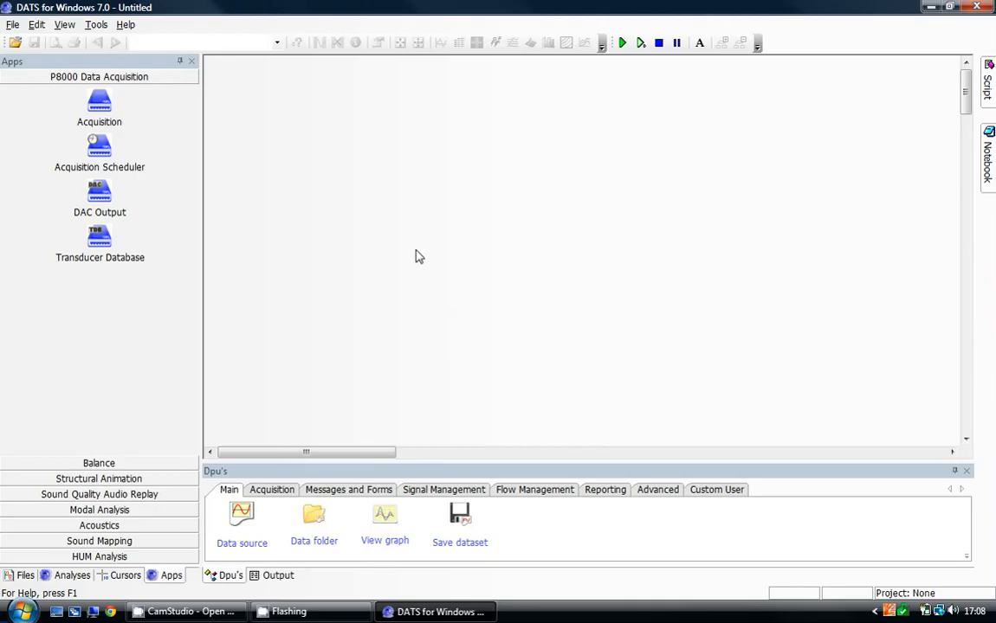
# Load Data-001.dac and Data-002.dac from the Thermocouple folder as data sources in the DATS worksheet.
pyautogui.click(22, 576)
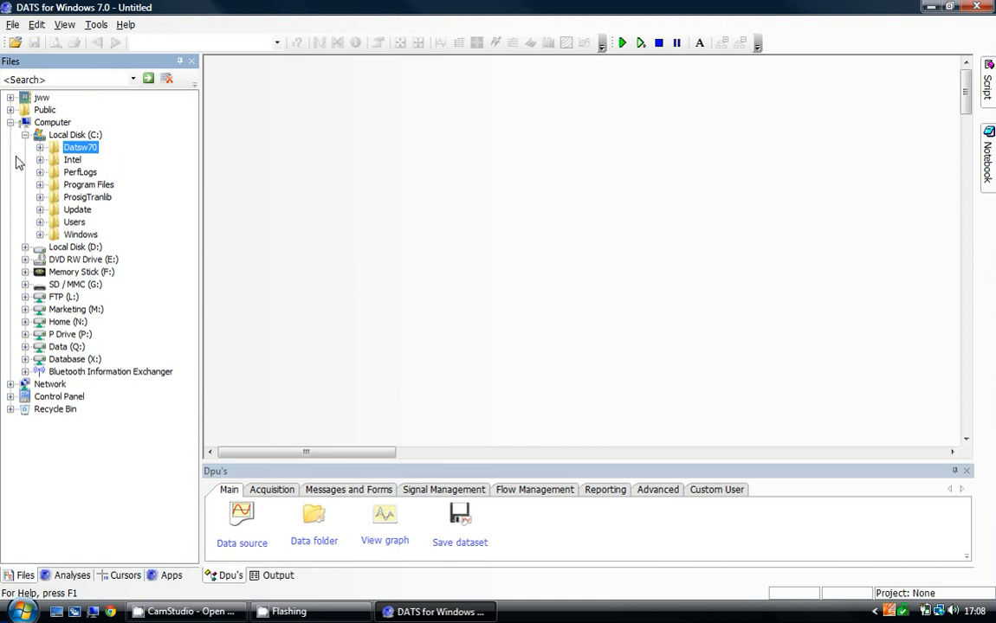
pyautogui.click(11, 421)
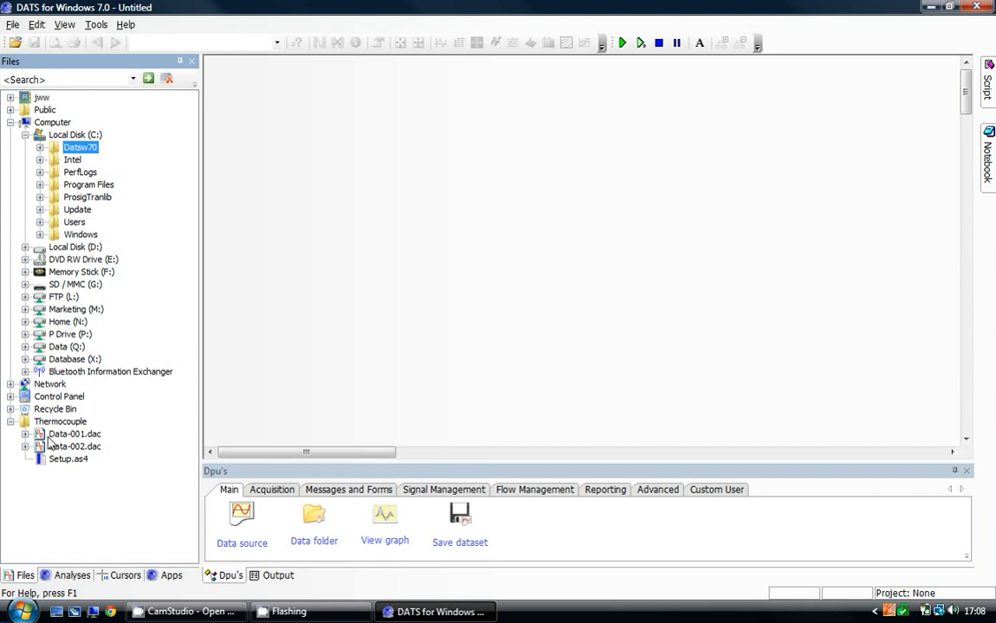
pyautogui.doubleClick(52, 434)
pyautogui.doubleClick(52, 446)
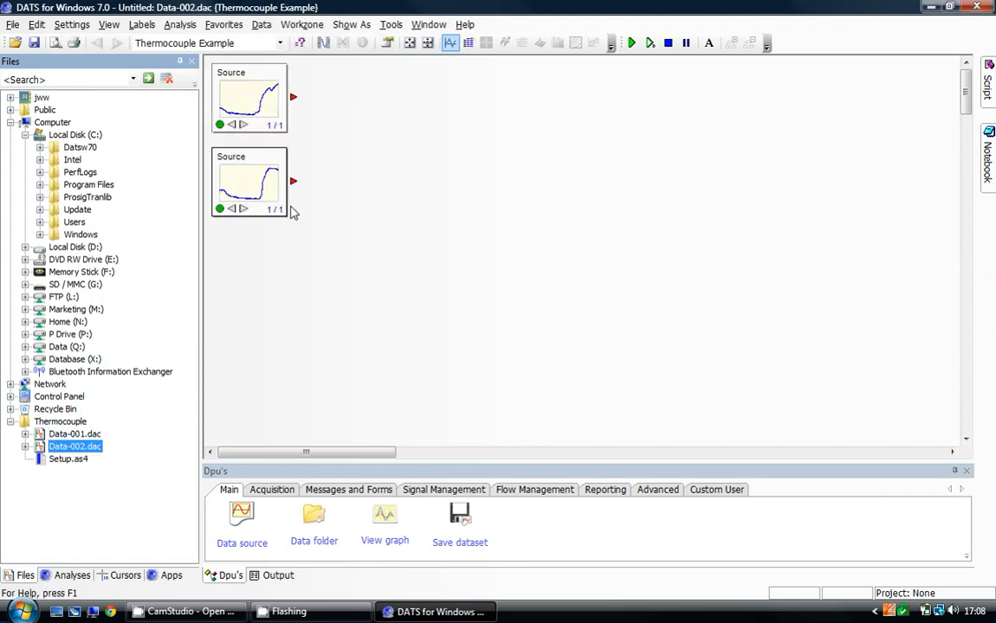
# Open graphs of both data sources and arrange their windows so Data-002 lies in front of and below Data-001.
pyautogui.doubleClick(258, 104)
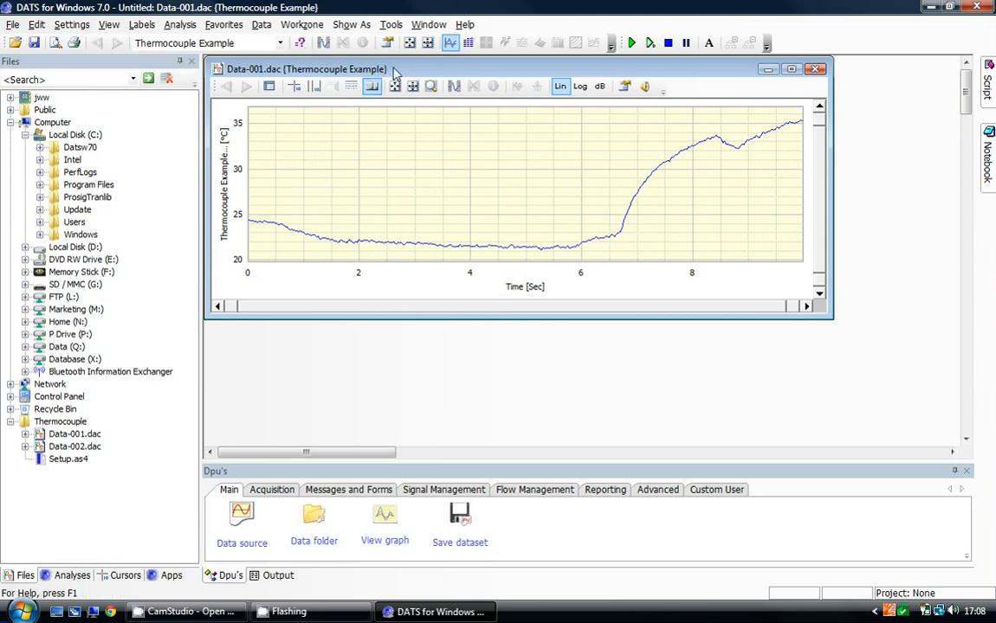
pyautogui.moveTo(394, 72); pyautogui.dragTo(472, 77)
pyautogui.doubleClick(251, 173)
pyautogui.moveTo(414, 90); pyautogui.dragTo(487, 189)
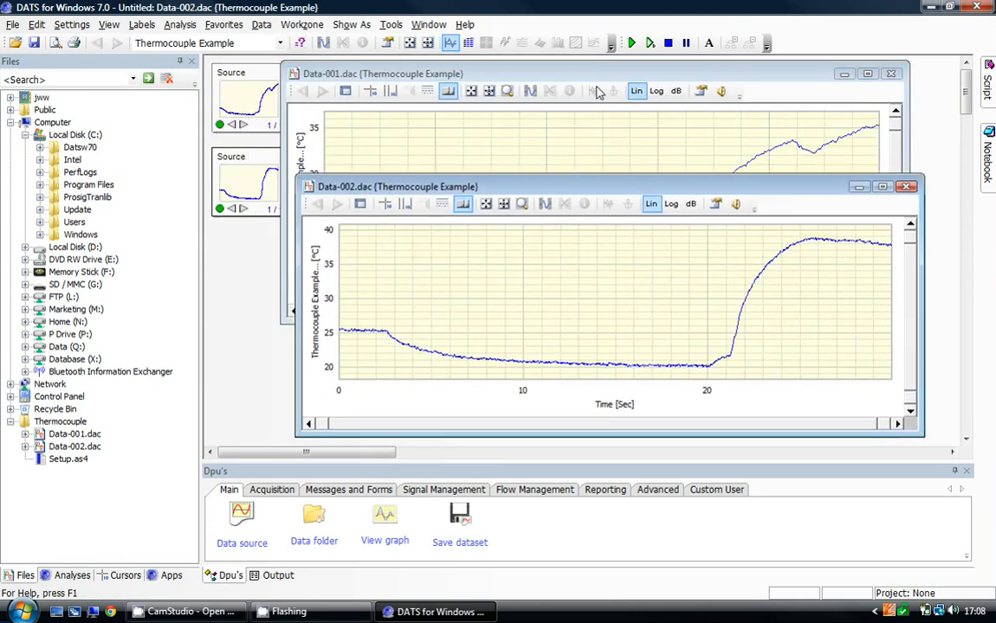
pyautogui.click(540, 73)
pyautogui.moveTo(580, 84); pyautogui.dragTo(534, 94)
pyautogui.click(574, 376)
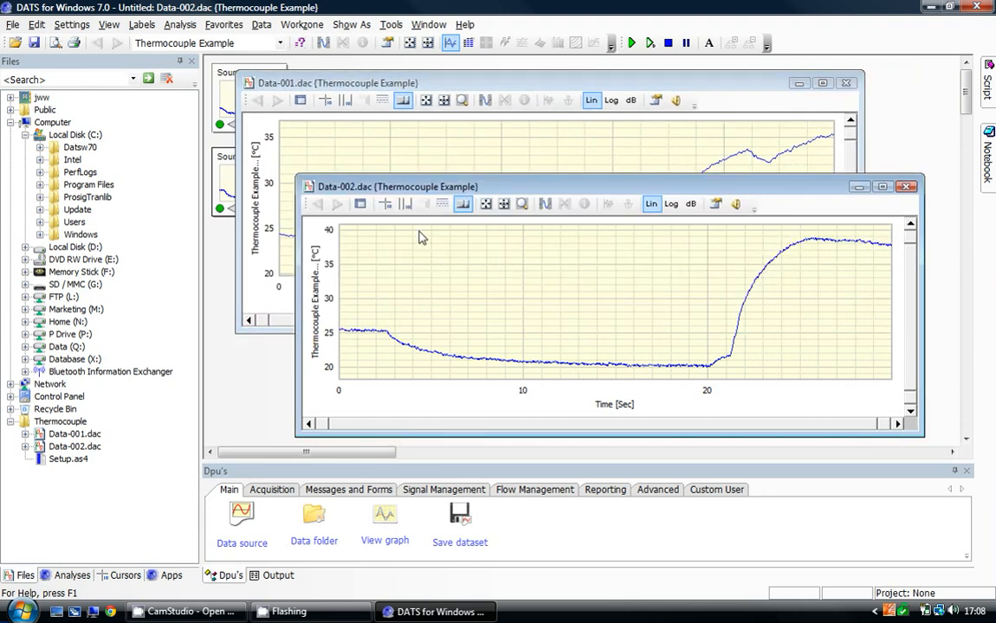
# Examine the temperature values along the Data-002 curve with a single cursor, and turn the cursor off again.
pyautogui.click(385, 203)
pyautogui.click(399, 239)
pyautogui.moveTo(403, 242); pyautogui.dragTo(356, 338)
pyautogui.click(385, 203)
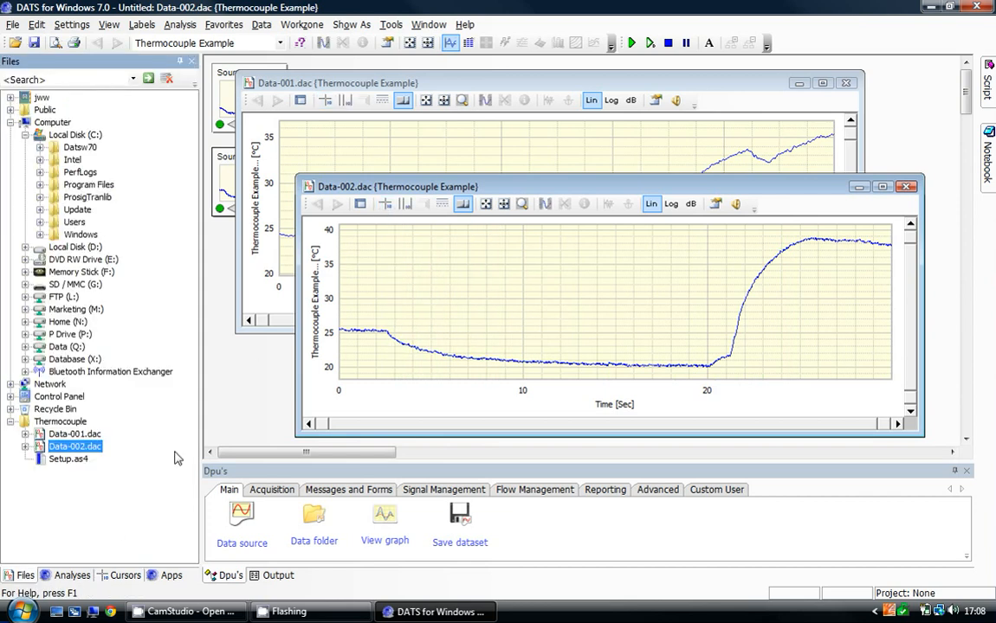
# Show the list of standard analyses available for the captured signals.
pyautogui.click(69, 575)
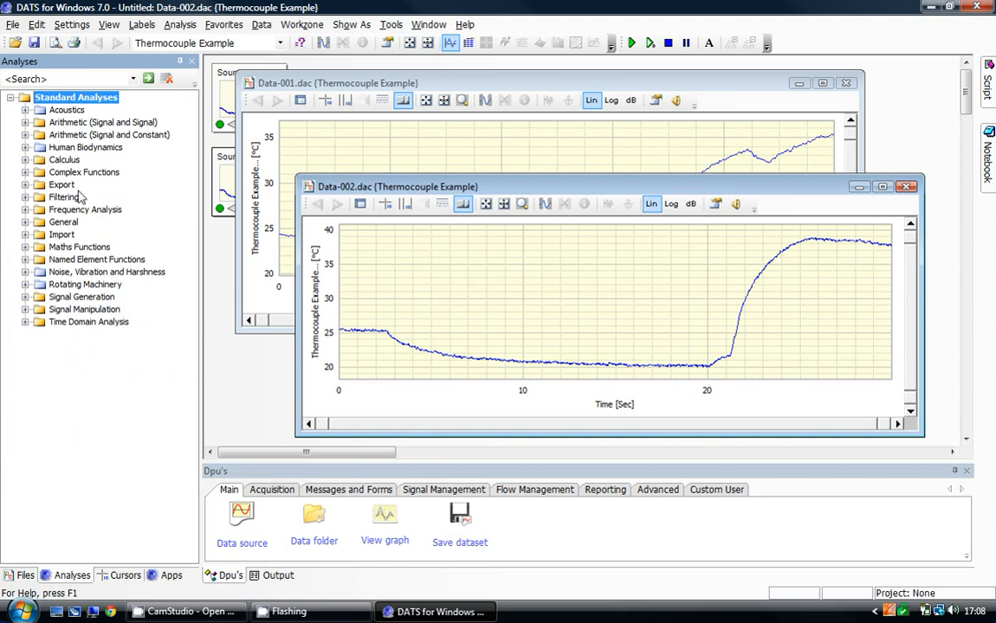